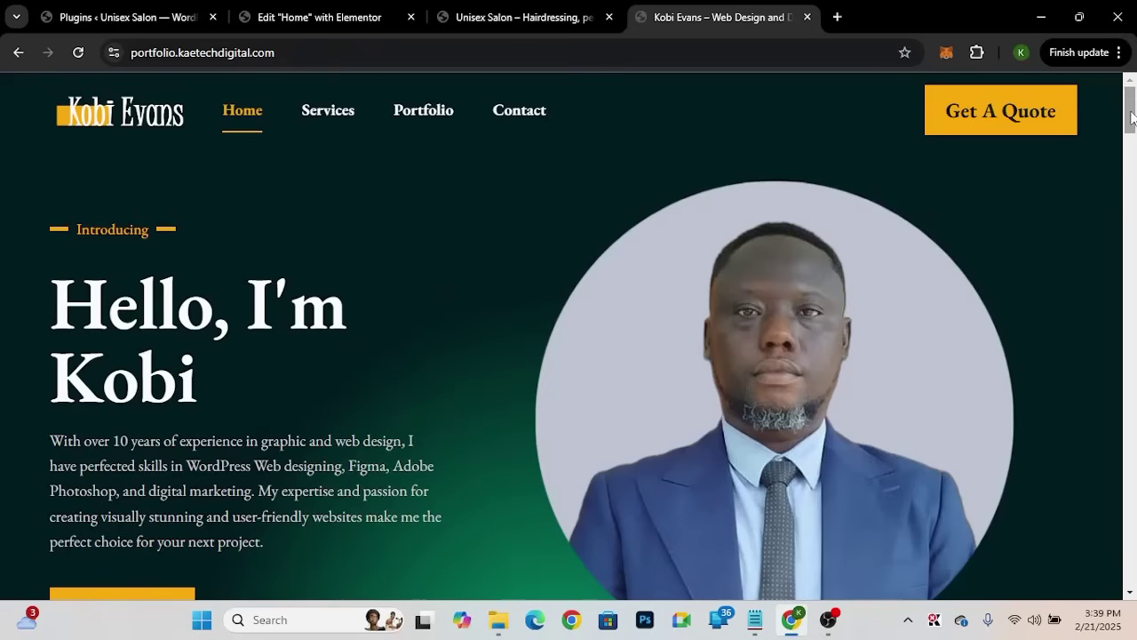
# Step: Look through the Google reviews carousel in the Testimonials section of the portfolio home page
pyautogui.moveTo(1133, 116); pyautogui.dragTo(1089, 523)
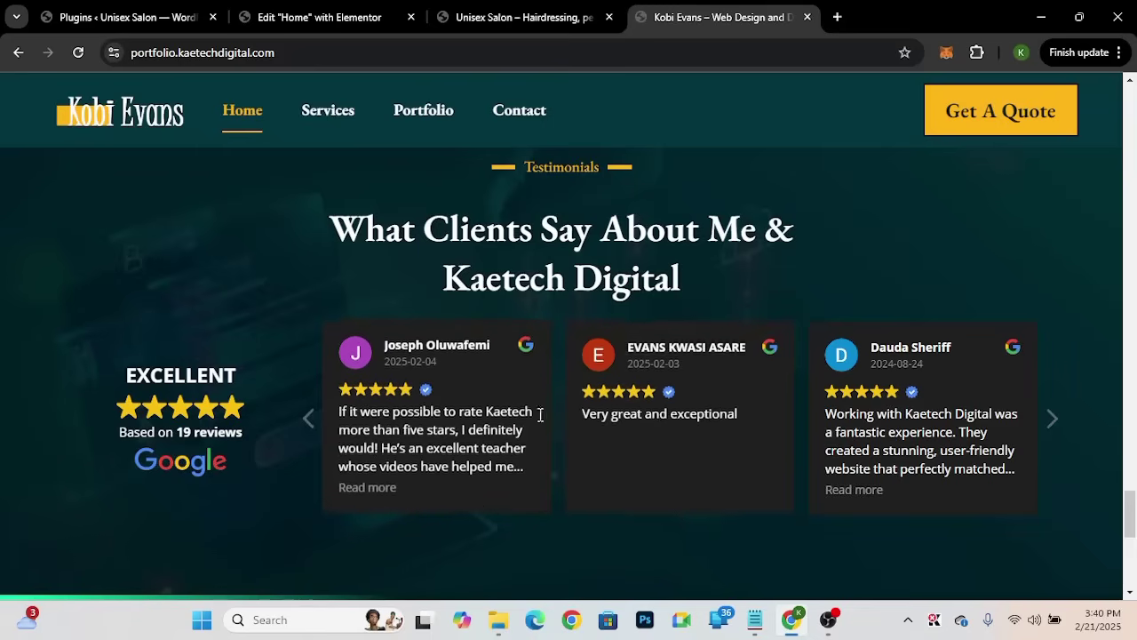
pyautogui.click(1053, 419)
pyautogui.click(1053, 421)
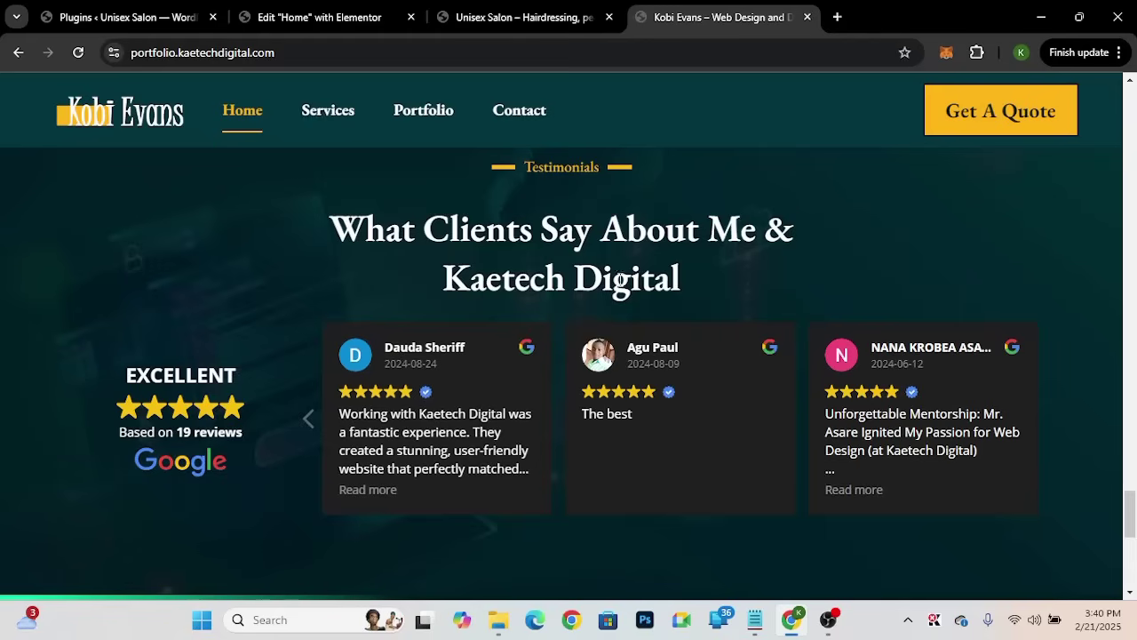
# Step: Search Google for "google my business" in a new browser tab
pyautogui.click(837, 17)
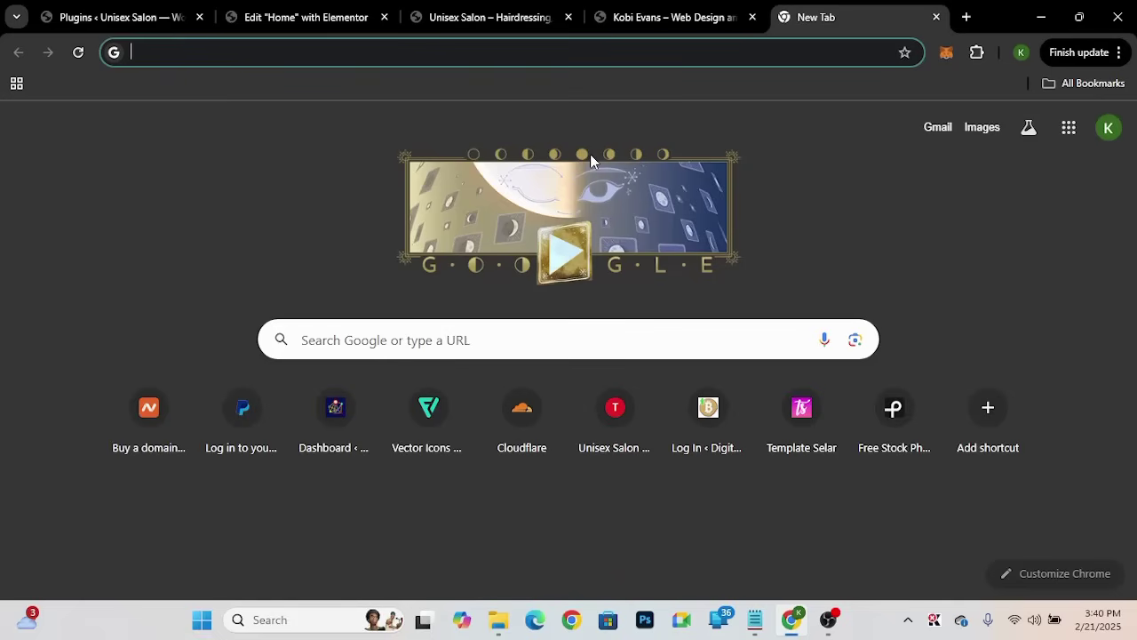
pyautogui.write('goog')
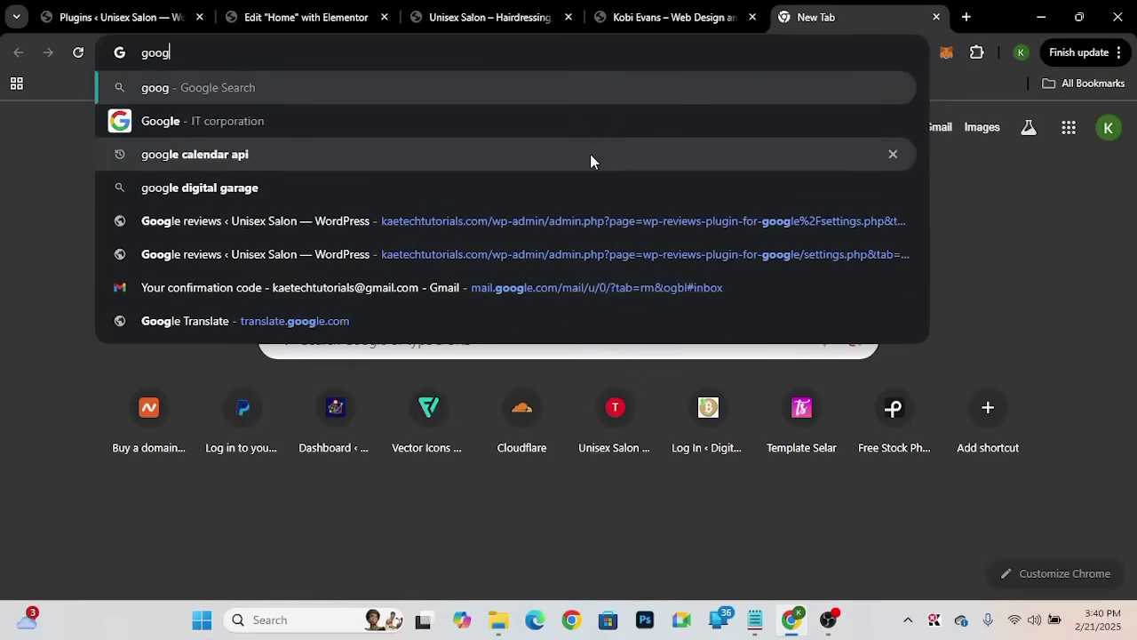
pyautogui.write('le my busines')
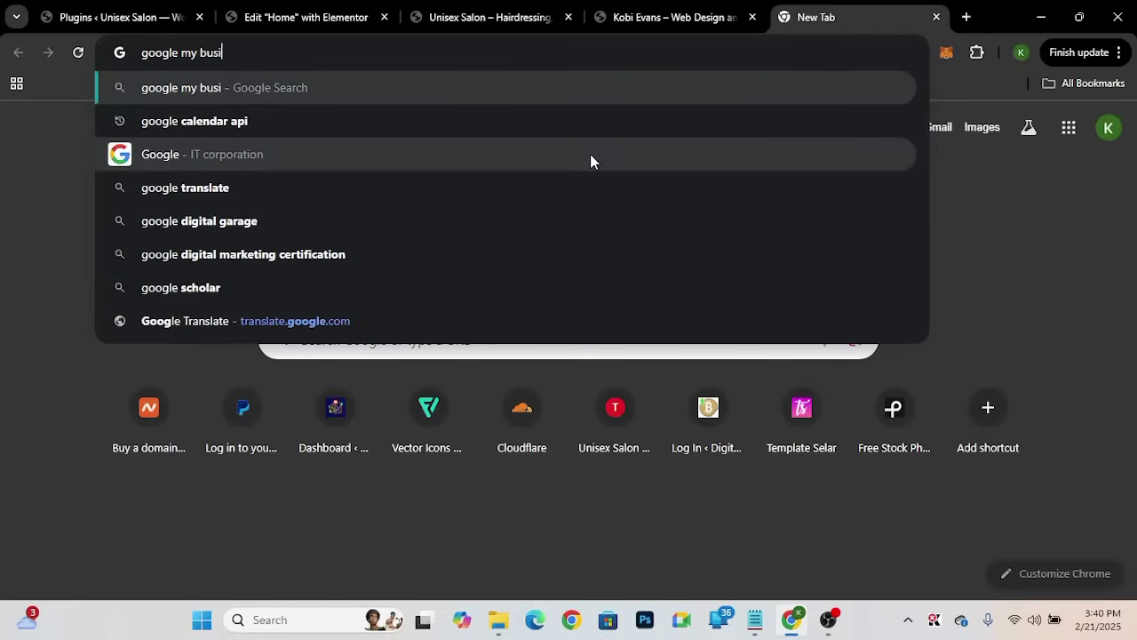
pyautogui.write('s')
pyautogui.press('Return')
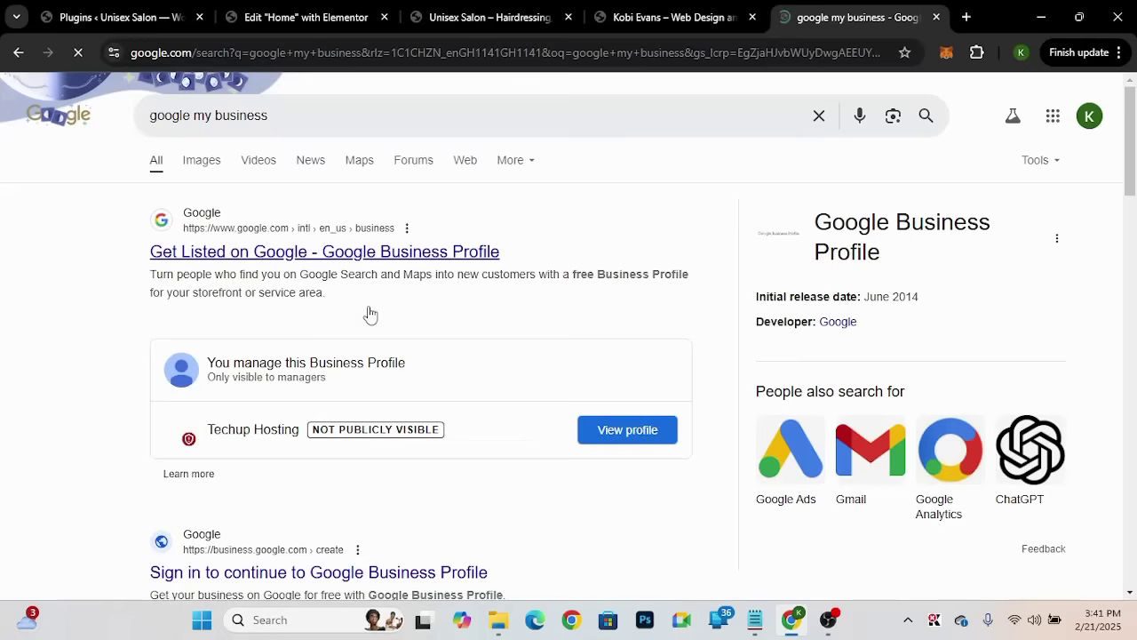
# Step: Replace the Google search query with "Kaetech Digital" and run the search
pyautogui.click(279, 120)
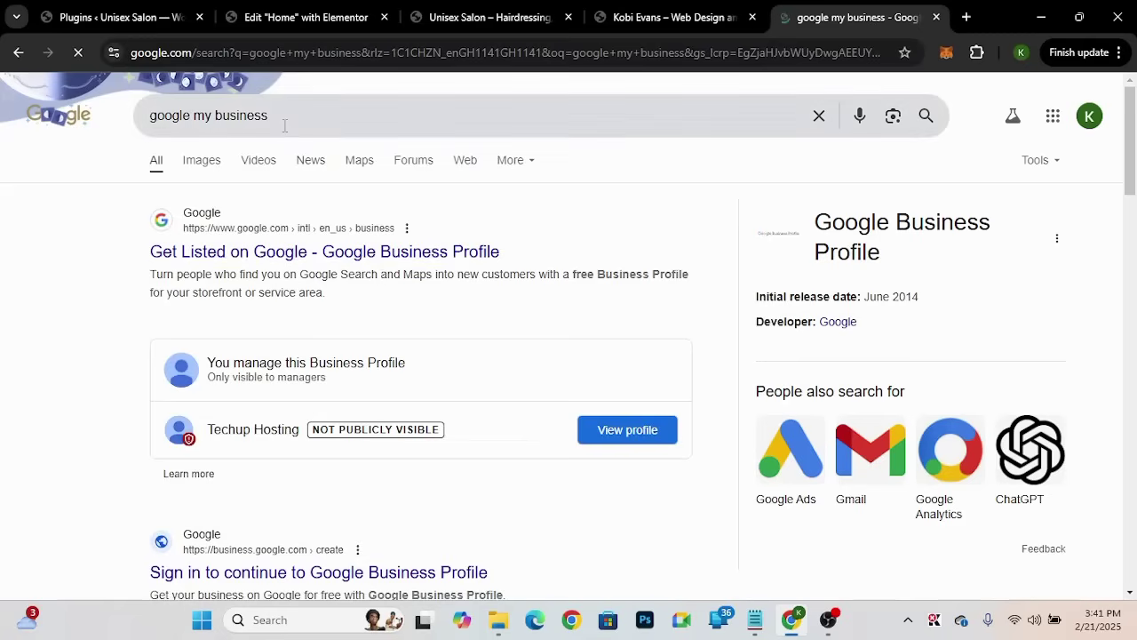
pyautogui.moveTo(270, 120); pyautogui.dragTo(98, 127)
pyautogui.write('Kaetech ')
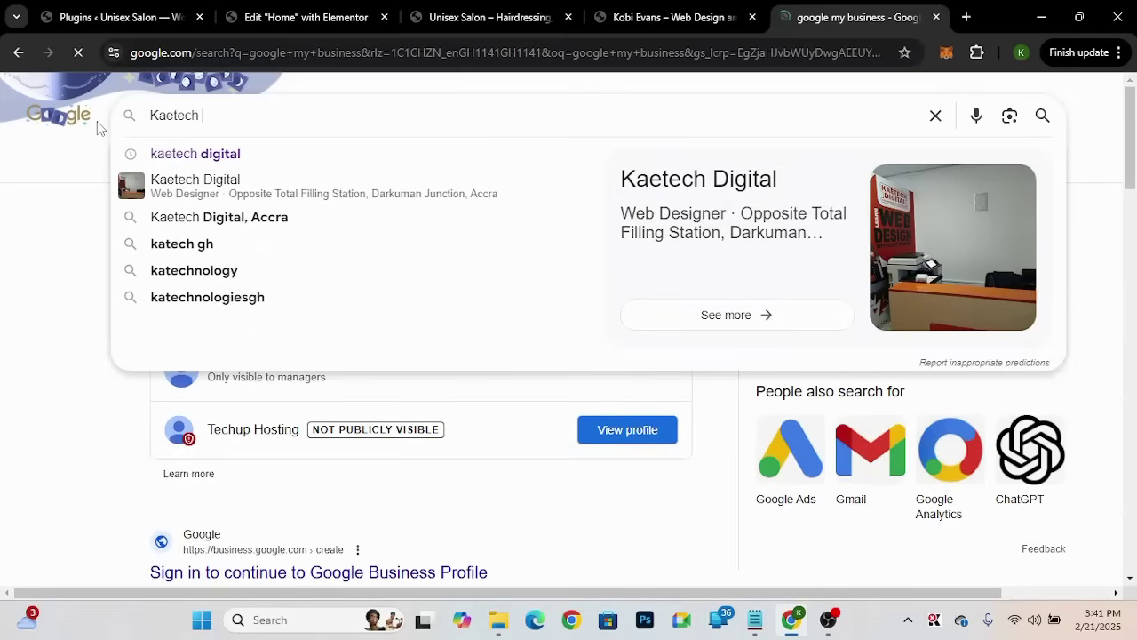
pyautogui.write('Digita')
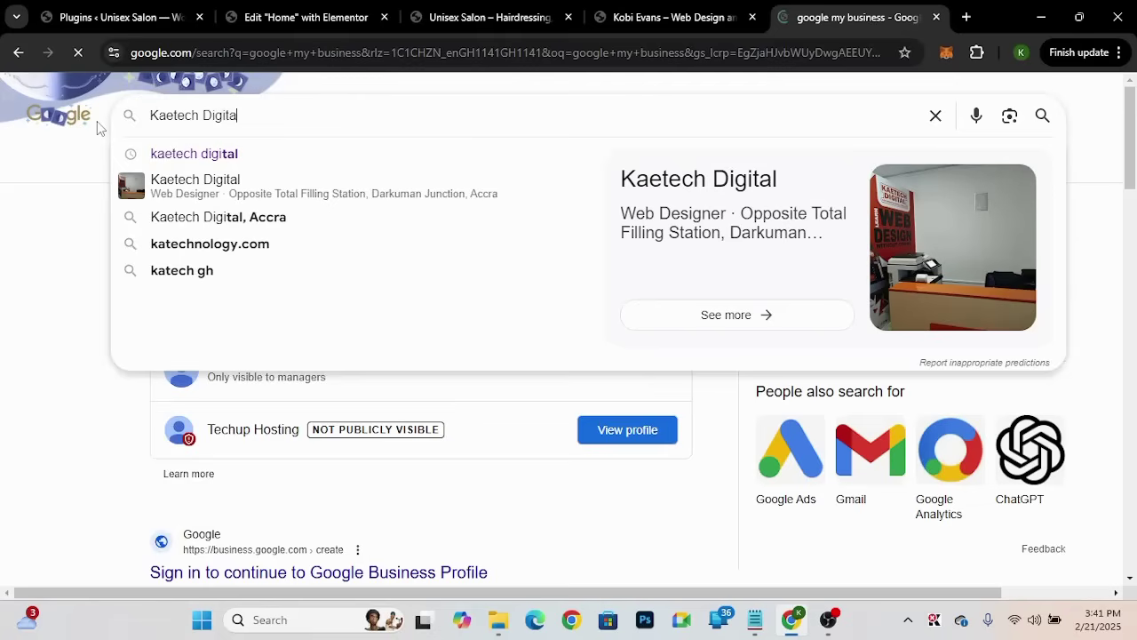
pyautogui.write('l')
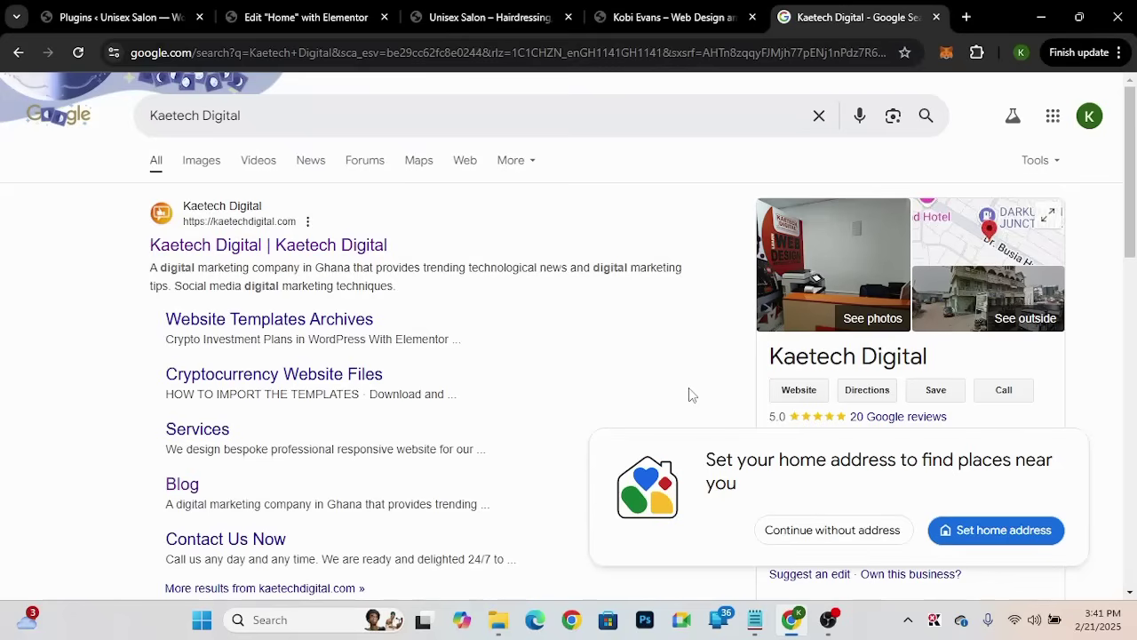
# Step: Continue without setting a home address, look through Kaetech Digital's Google reviews, and close them
pyautogui.click(885, 536)
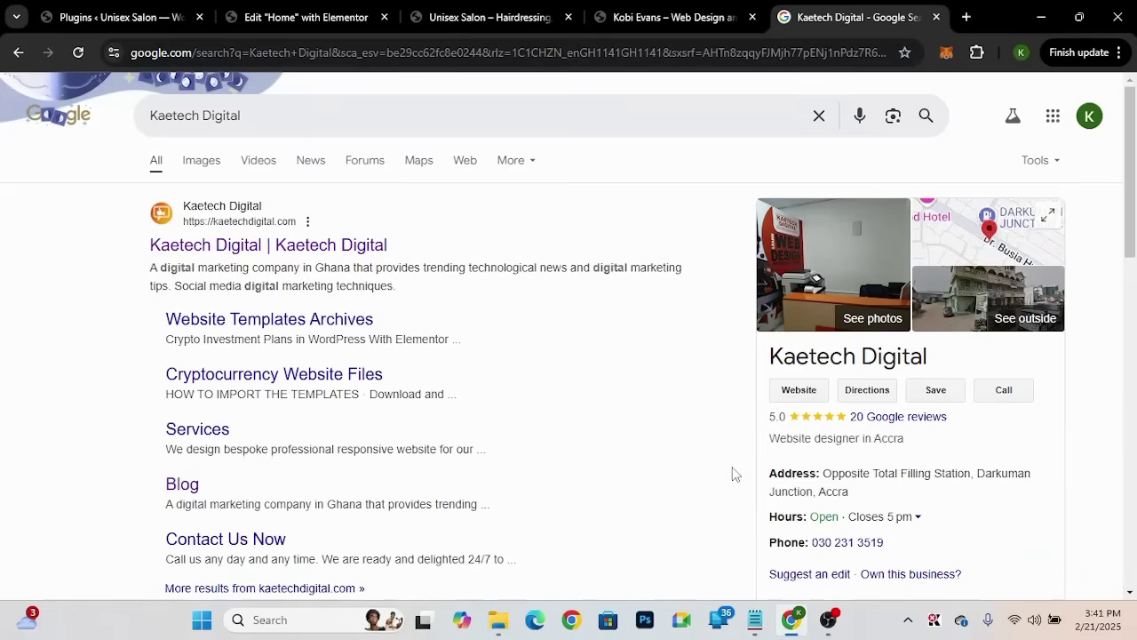
pyautogui.click(909, 423)
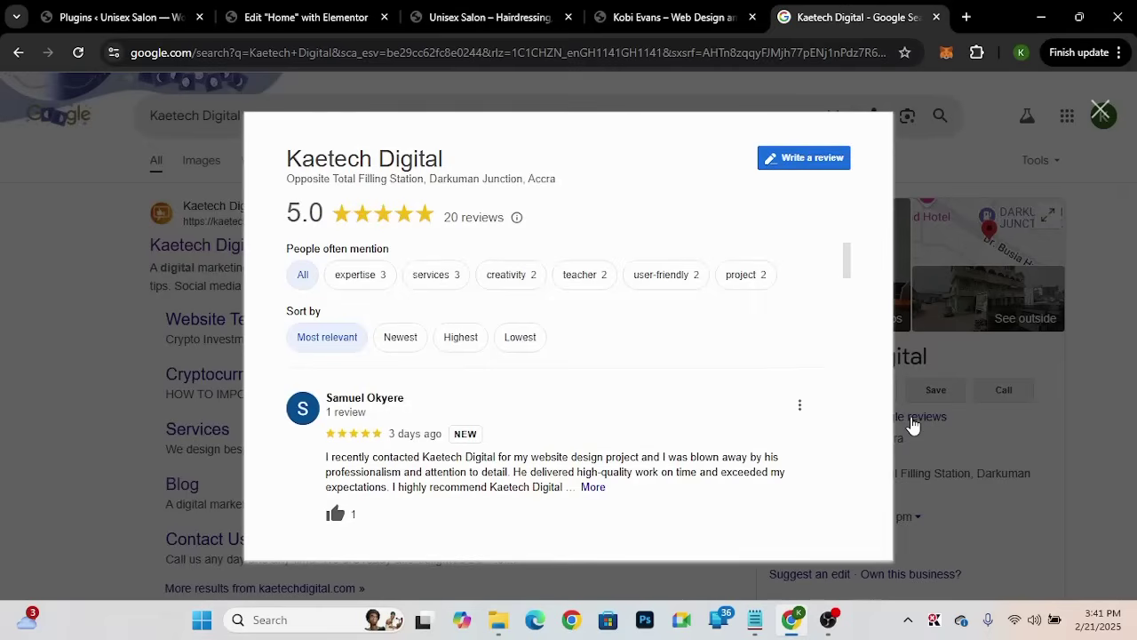
pyautogui.scroll(-6, 511, 411)
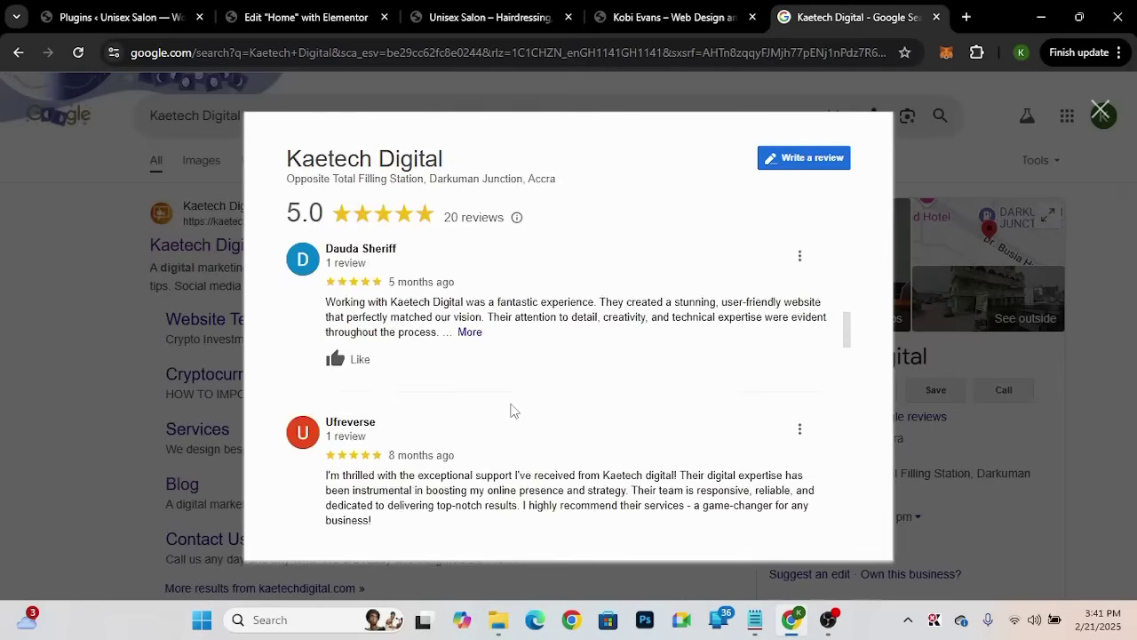
pyautogui.scroll(-12, 511, 411)
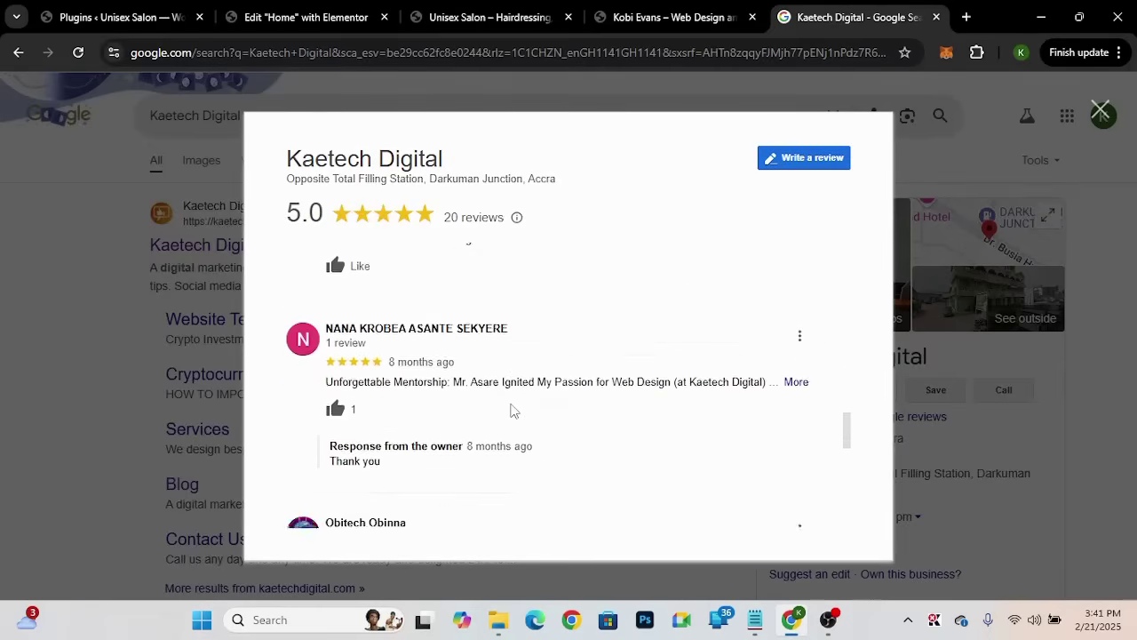
pyautogui.scroll(18, 511, 410)
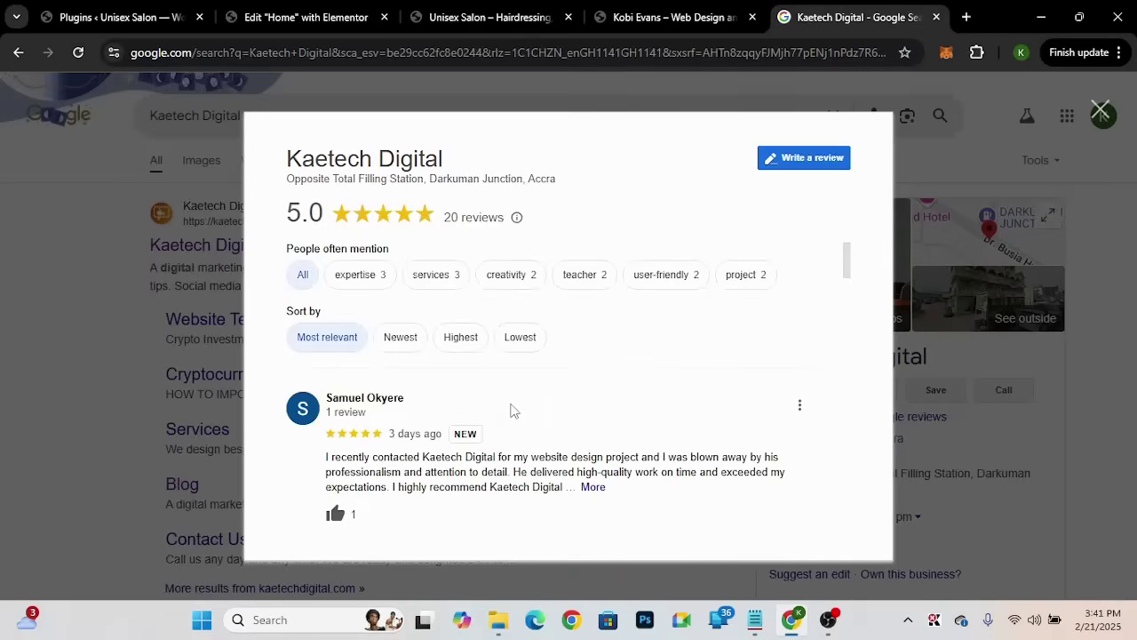
pyautogui.click(1101, 111)
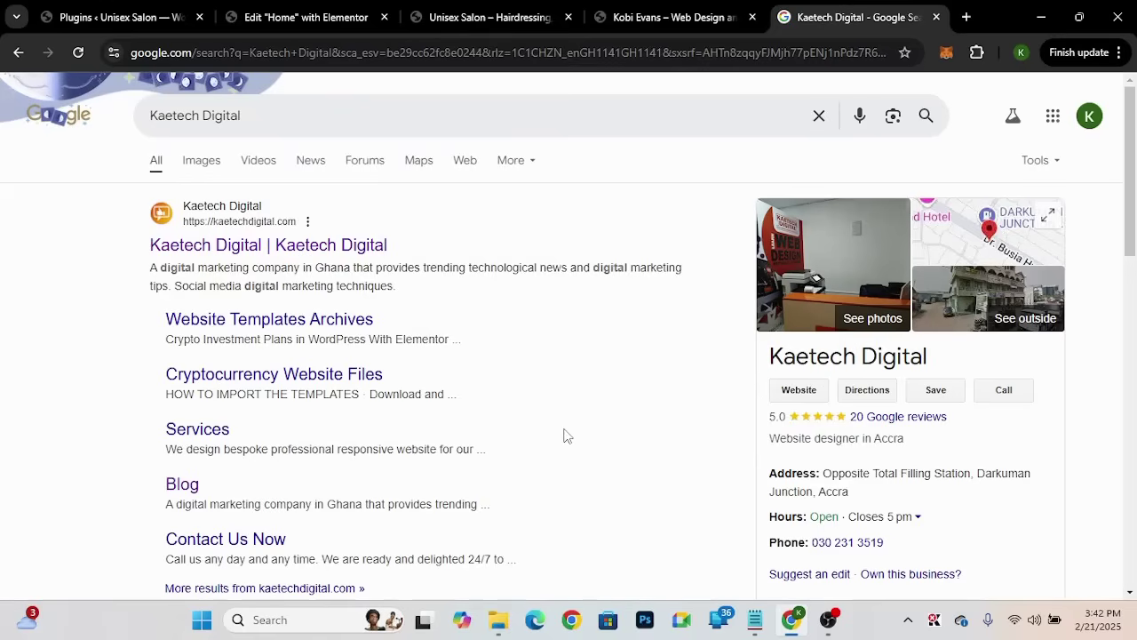
# Step: Reload the live Unisex Salon home page and inspect the area between the Haircuts and Book Appointment sections
pyautogui.click(483, 17)
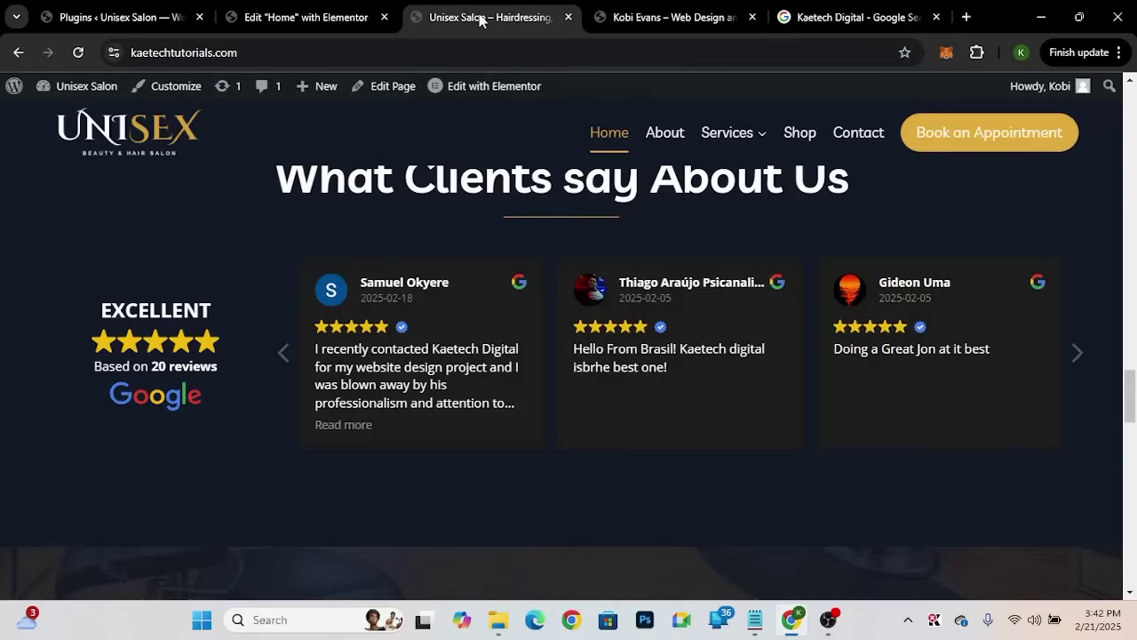
pyautogui.click(79, 53)
pyautogui.click(78, 53)
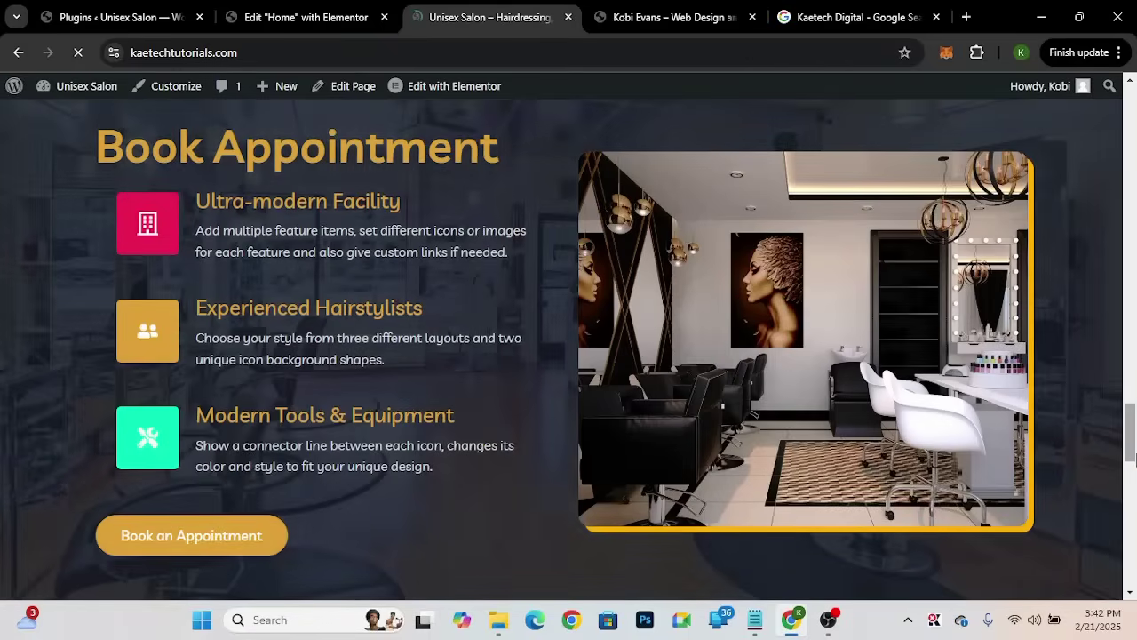
pyautogui.click(1133, 362)
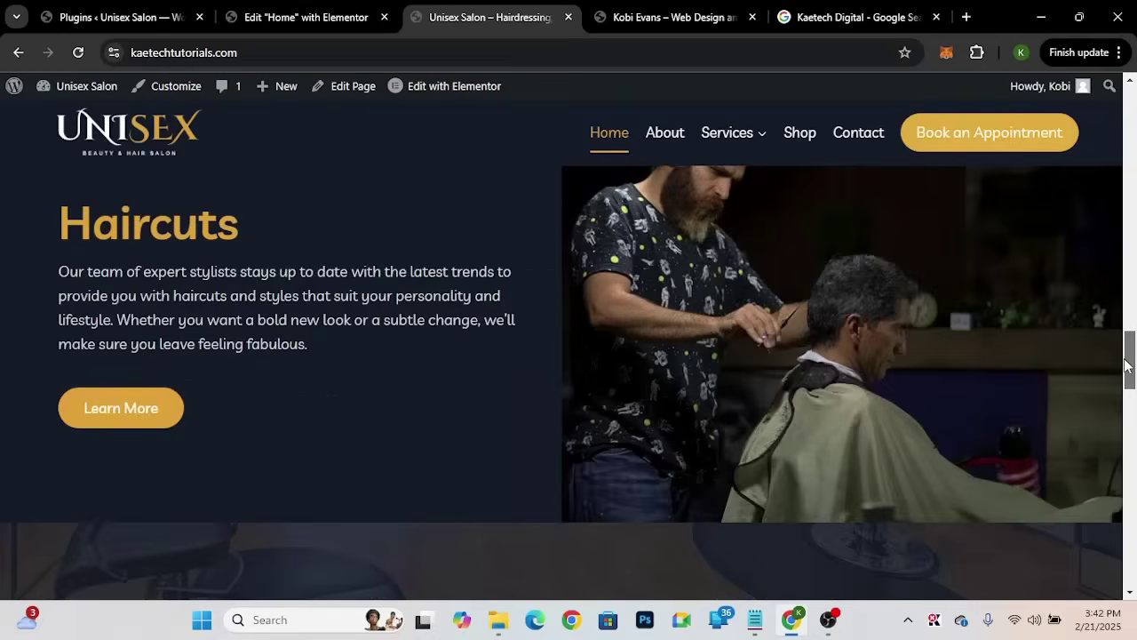
pyautogui.moveTo(1128, 364); pyautogui.dragTo(1101, 409)
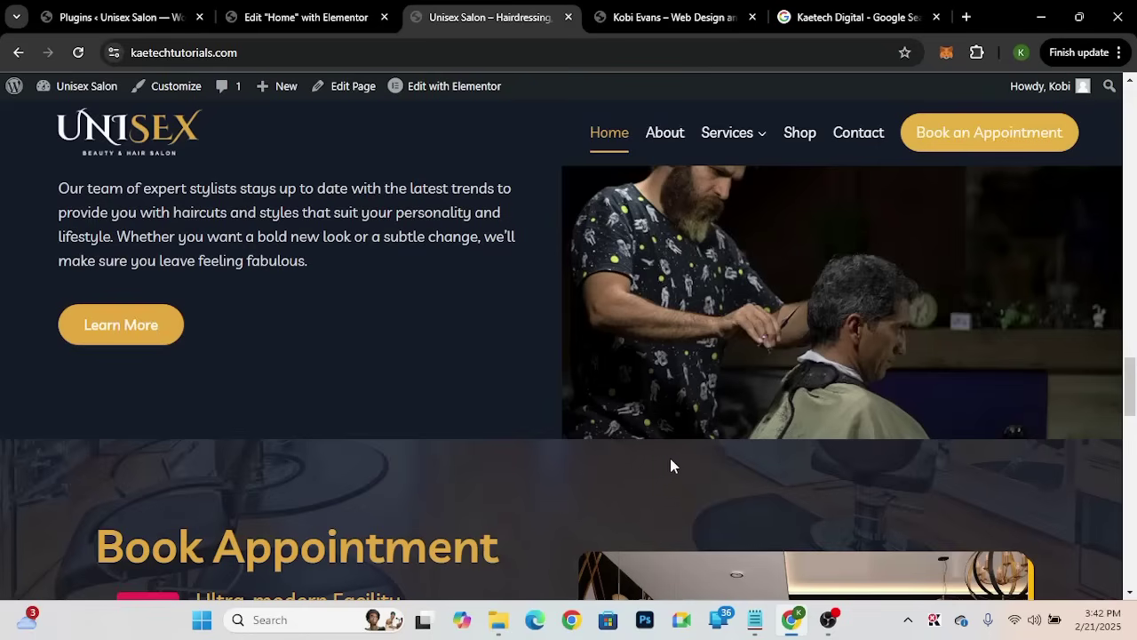
# Step: Switch to the Home page in the Elementor editor and bring up the boundary above the Book Appointment section
pyautogui.click(313, 14)
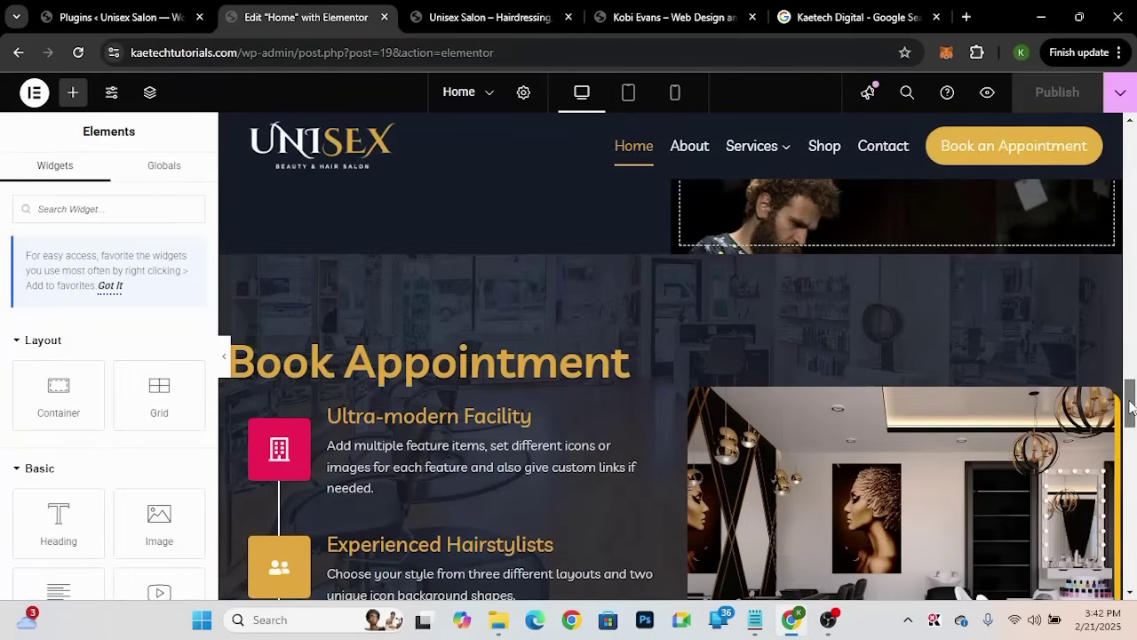
pyautogui.moveTo(1130, 407)
pyautogui.mouseDown()
pyautogui.moveTo(1130, 383)
pyautogui.moveTo(1130, 397)
pyautogui.mouseUp()
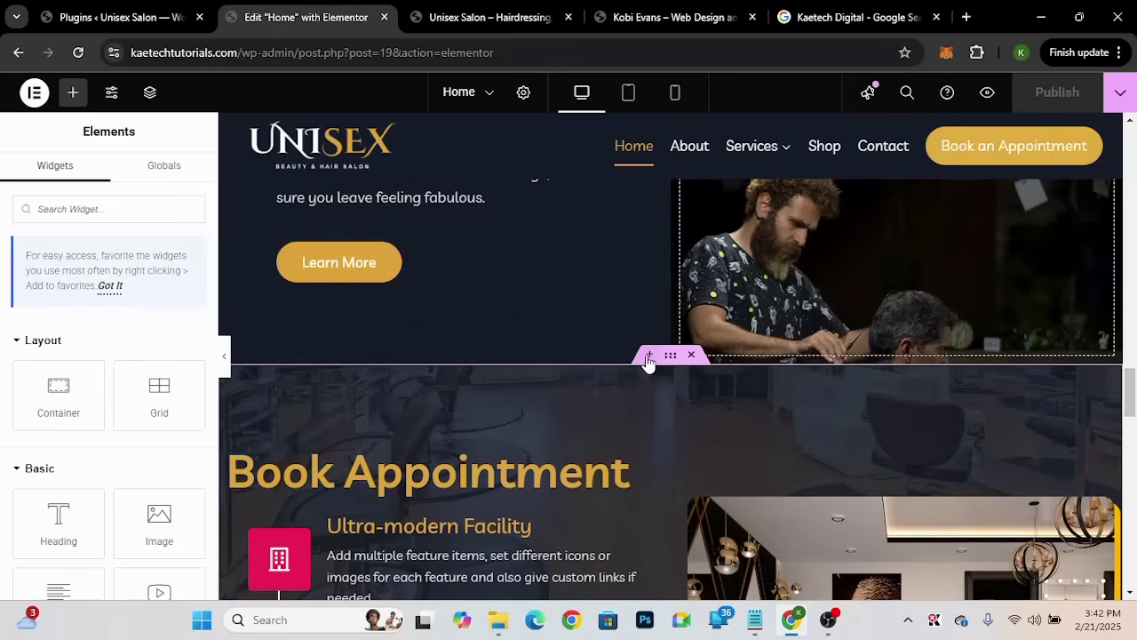
pyautogui.click(649, 356)
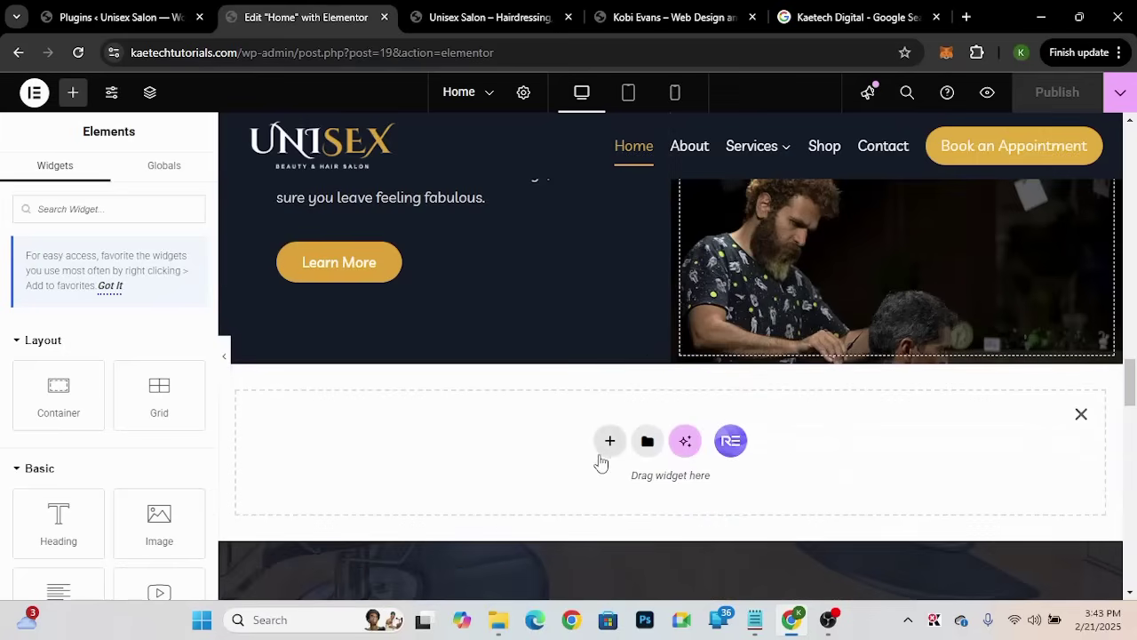
pyautogui.click(609, 442)
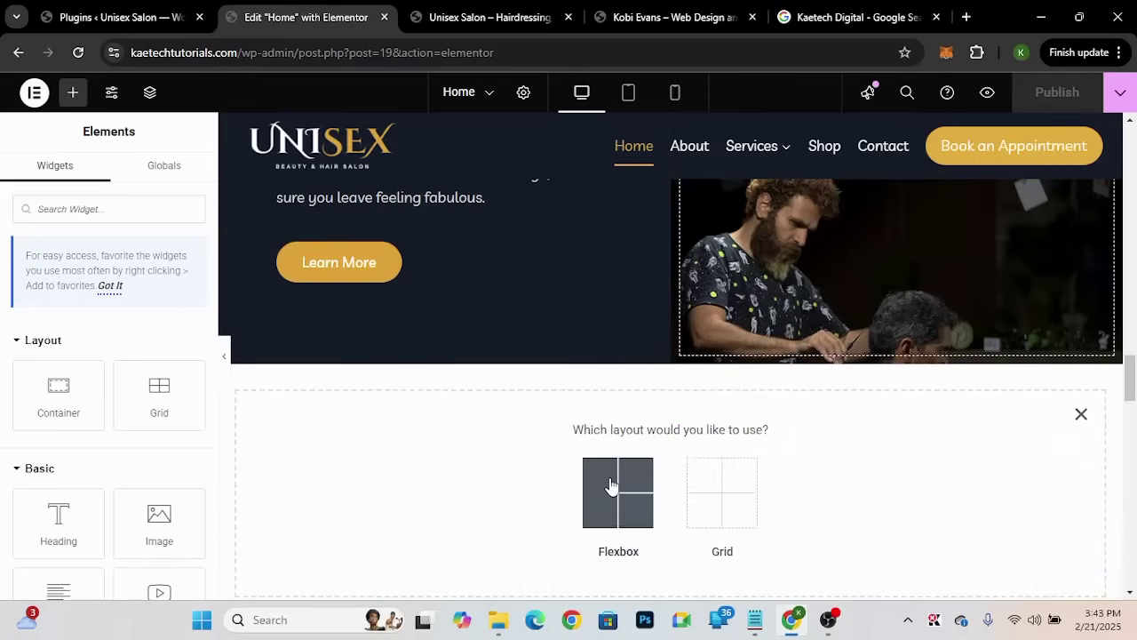
pyautogui.click(611, 484)
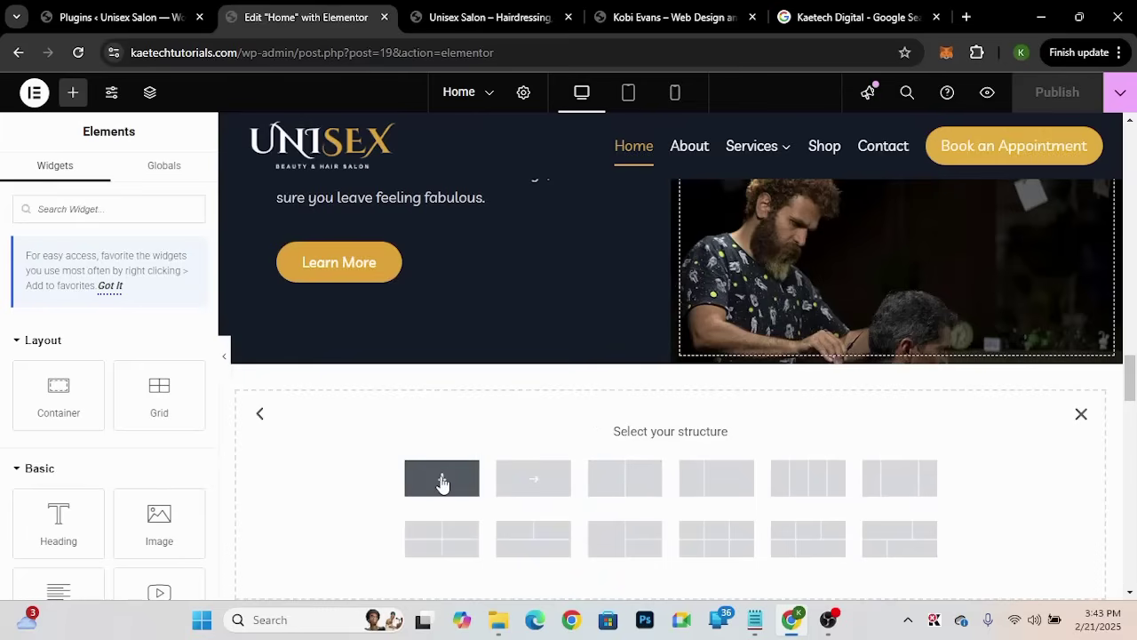
pyautogui.click(1082, 414)
# Step: Copy the What We Offer services container and paste it between the Haircuts and Book Appointment sections
pyautogui.moveTo(1129, 395); pyautogui.dragTo(1130, 211)
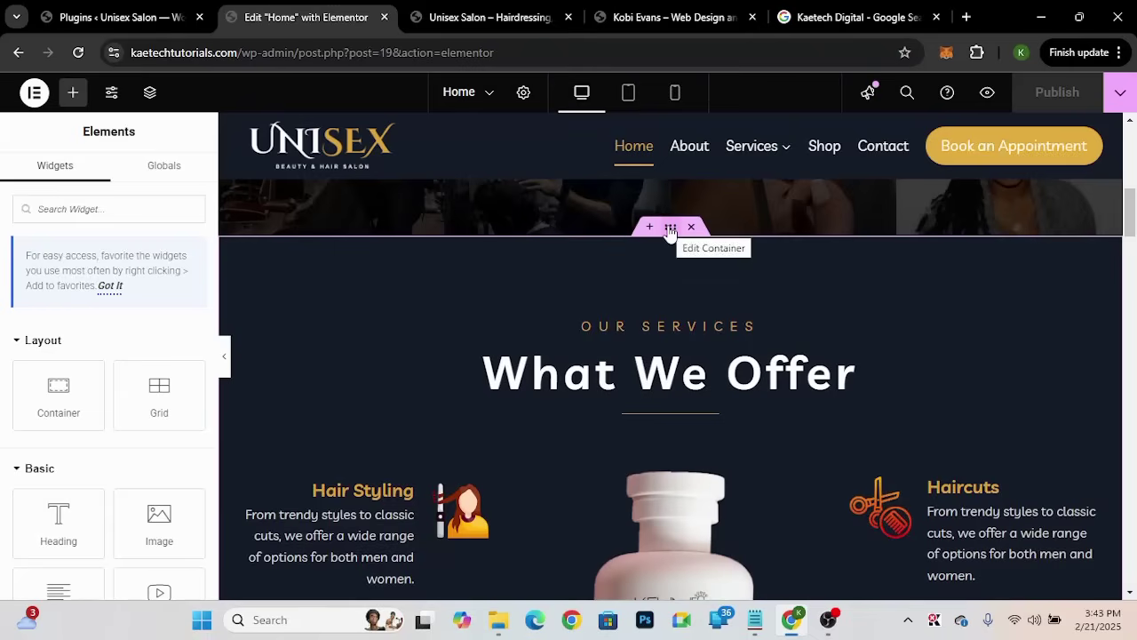
pyautogui.rightClick(672, 230)
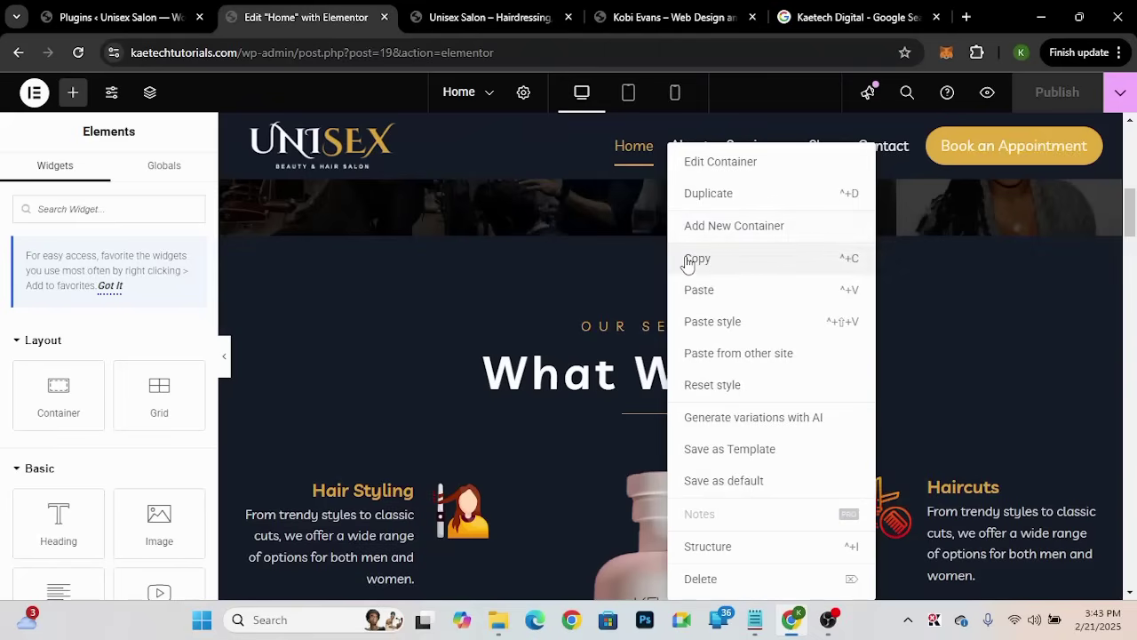
pyautogui.click(1049, 281)
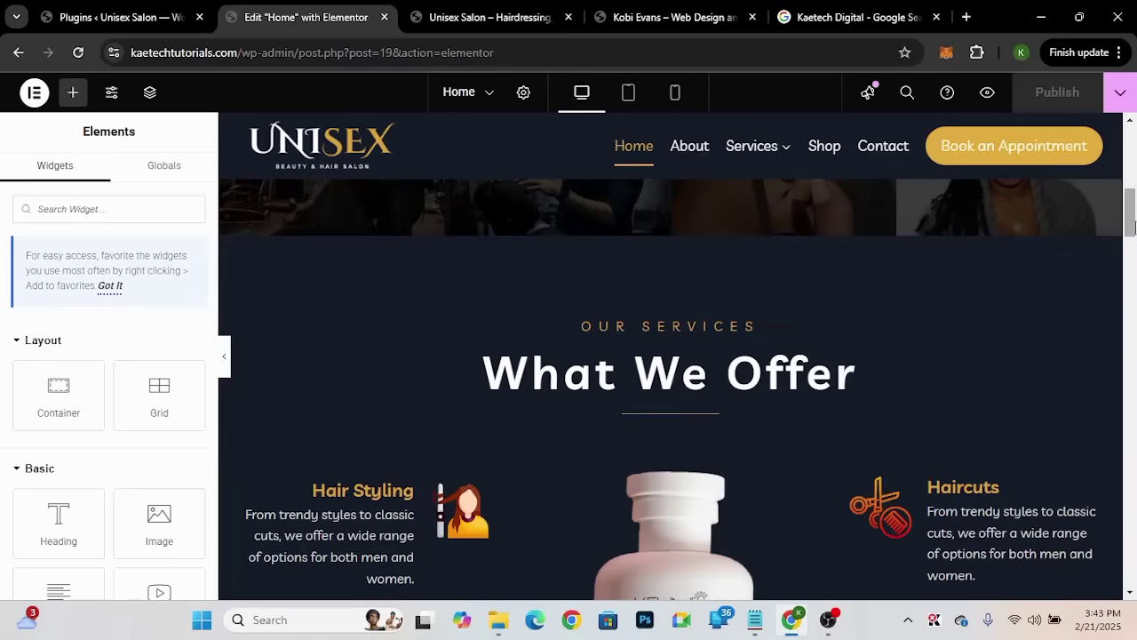
pyautogui.moveTo(1131, 227); pyautogui.dragTo(1125, 402)
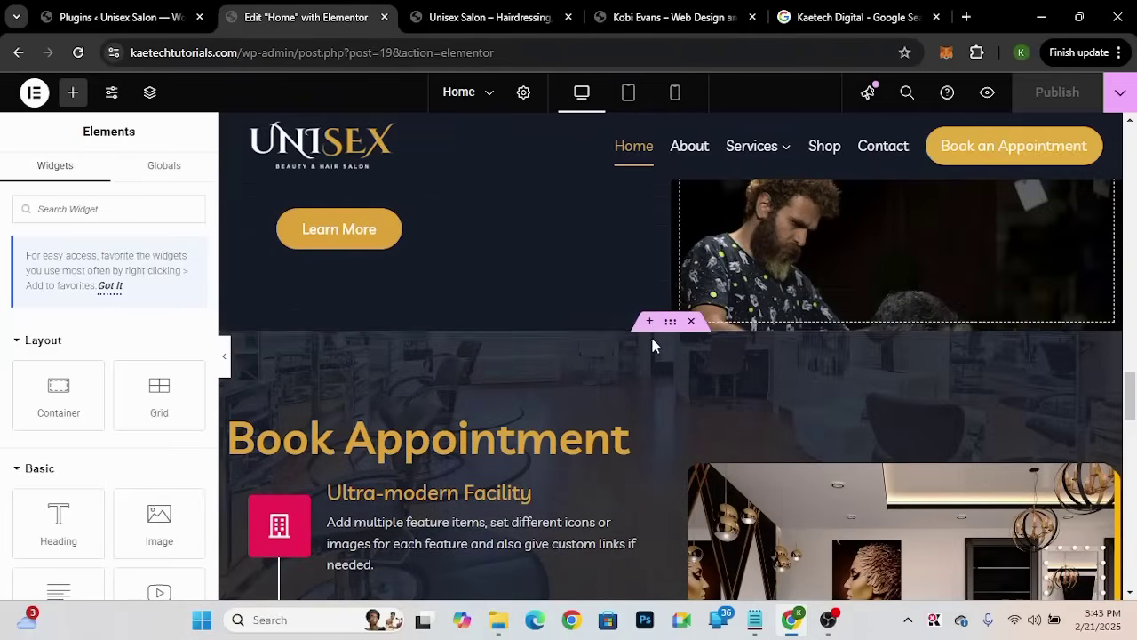
pyautogui.click(649, 321)
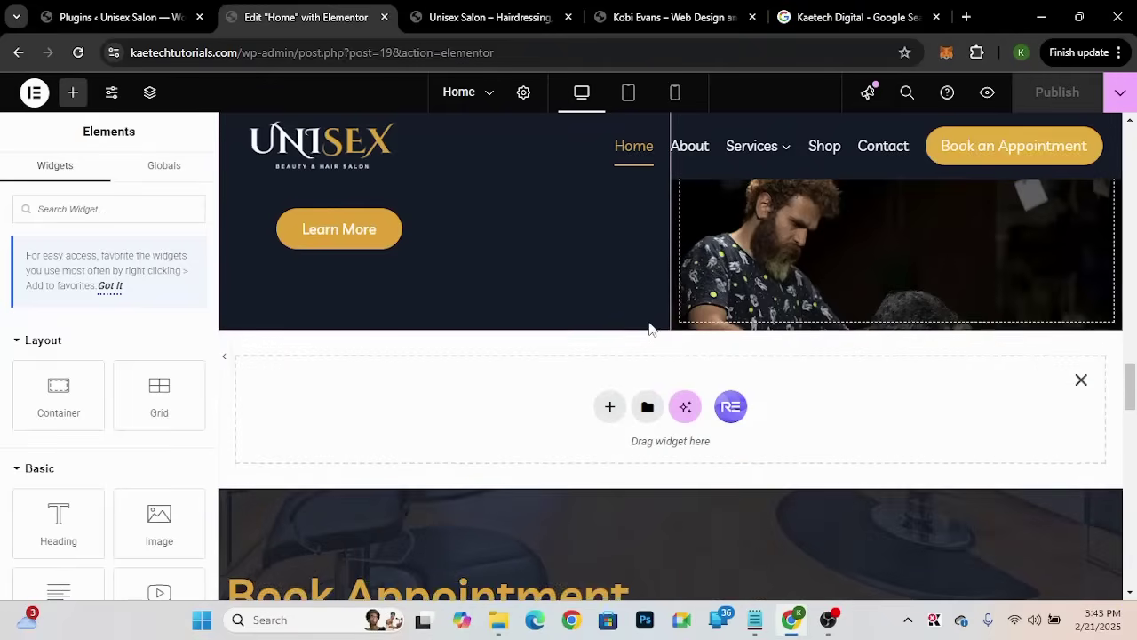
pyautogui.rightClick(462, 411)
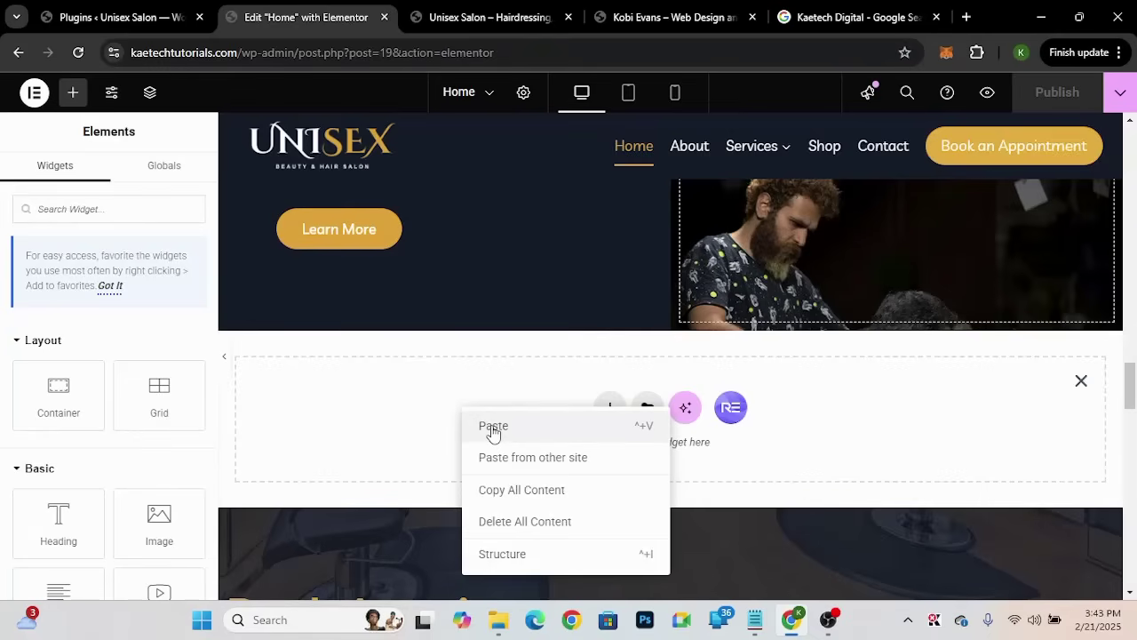
pyautogui.click(493, 427)
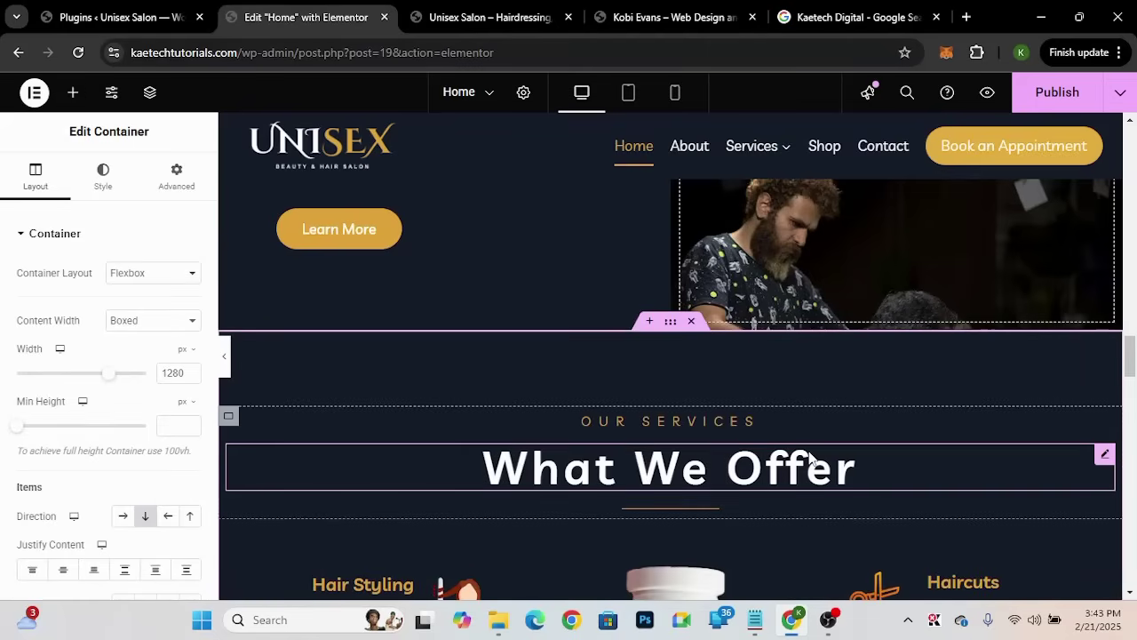
# Step: Delete the inner container holding Hair Styling and Hair Braiding from the pasted What We Offer section
pyautogui.moveTo(1132, 359); pyautogui.dragTo(1132, 382)
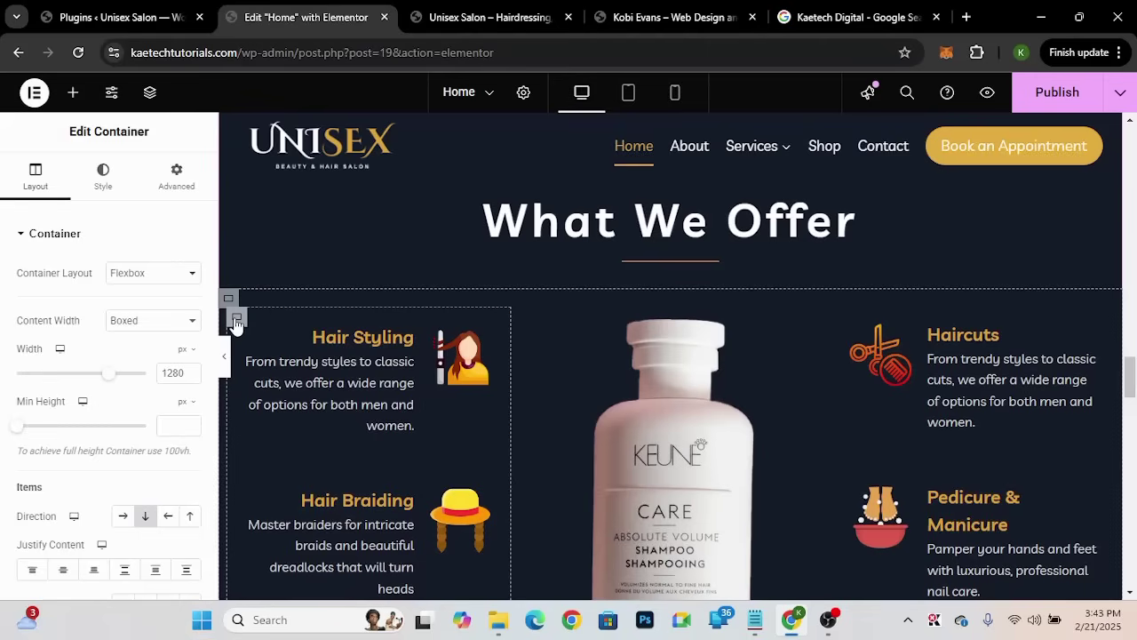
pyautogui.click(236, 320)
pyautogui.rightClick(236, 325)
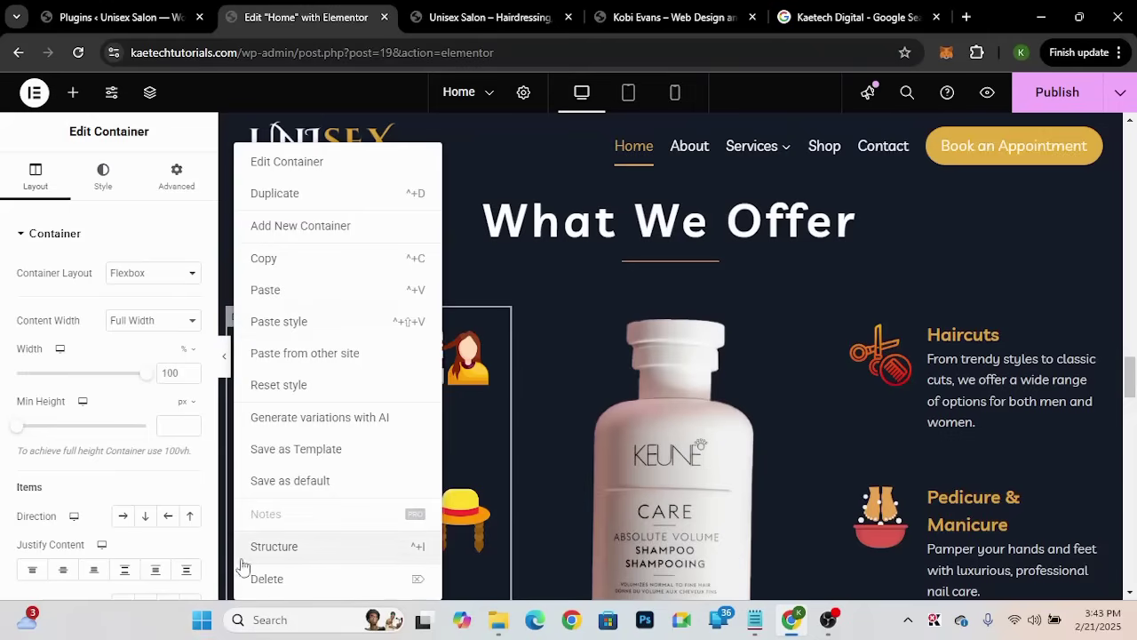
pyautogui.click(267, 578)
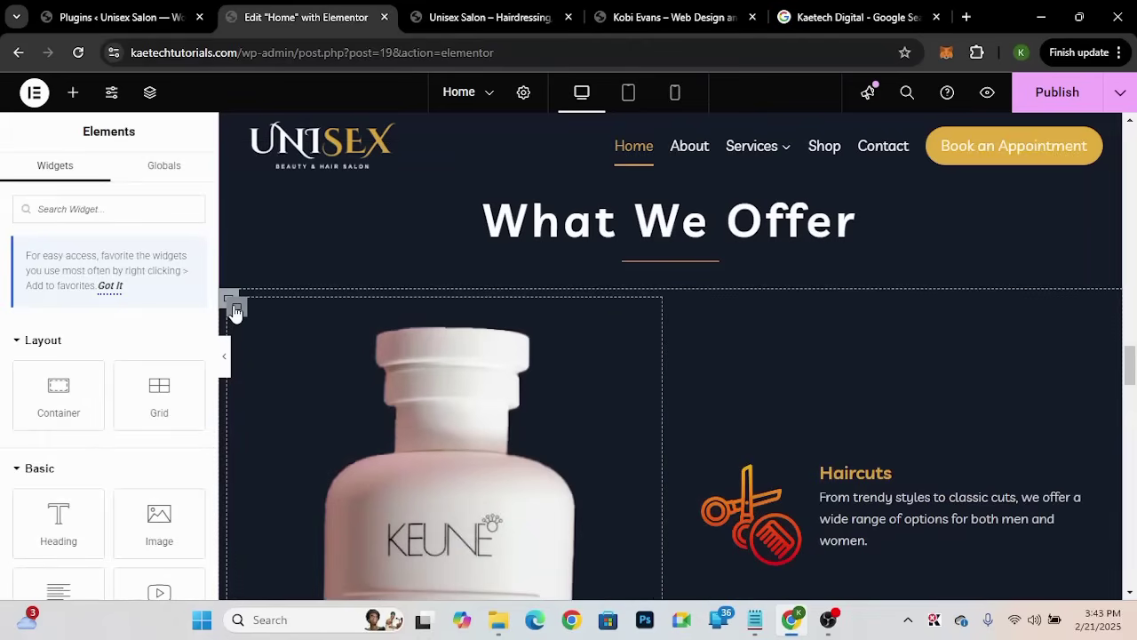
# Step: Delete the product image container and the remaining Haircuts container from the pasted What We Offer section
pyautogui.rightClick(235, 311)
pyautogui.click(271, 578)
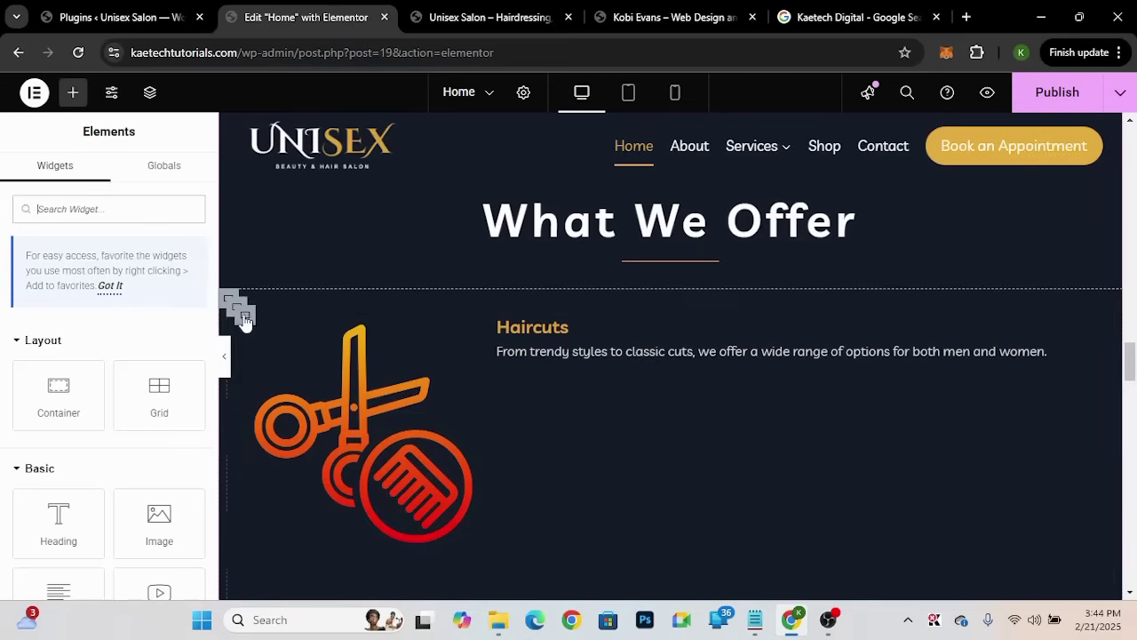
pyautogui.rightClick(233, 314)
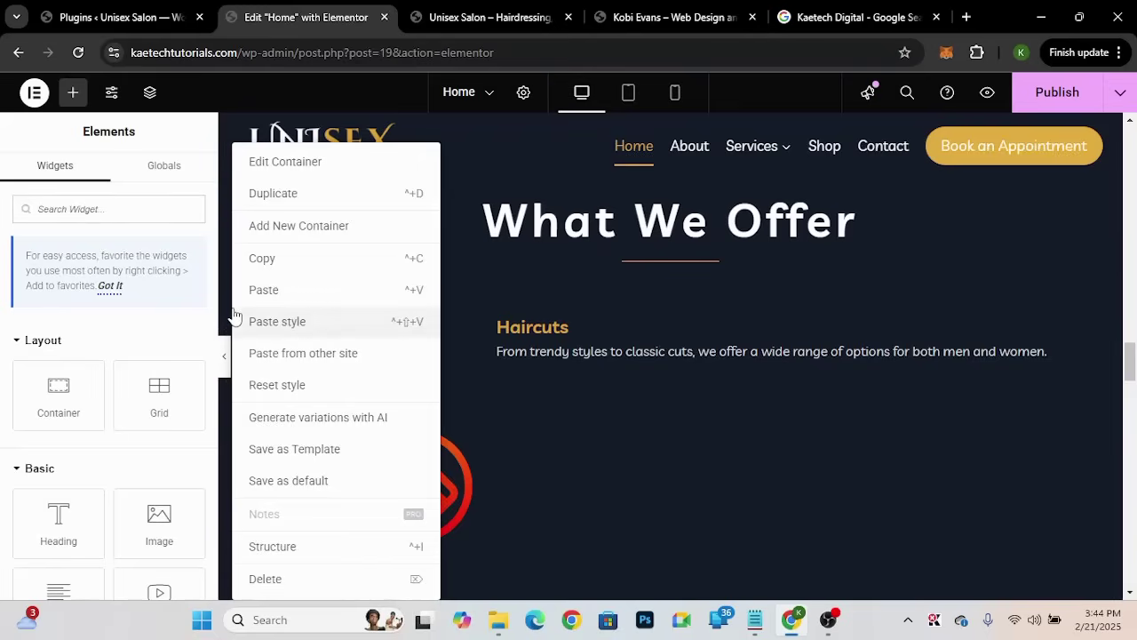
pyautogui.click(271, 581)
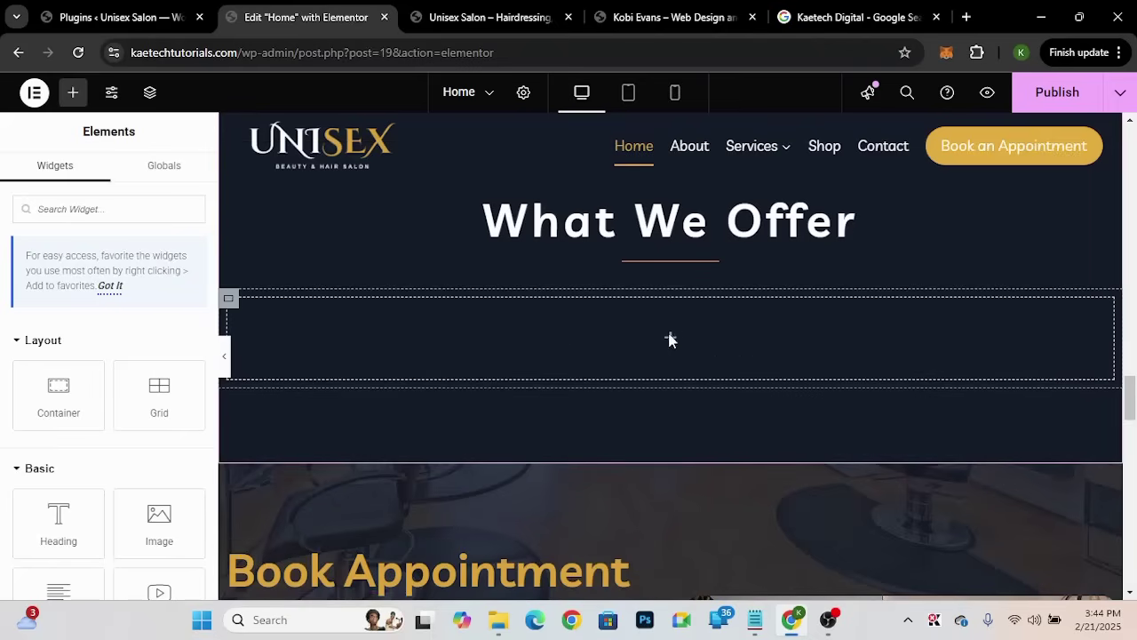
# Step: Check the portfolio site's testimonials section for wording, and replace the pasted section's OUR SERVICES subheading with "Testimonials"
pyautogui.scroll(2, 775, 328)
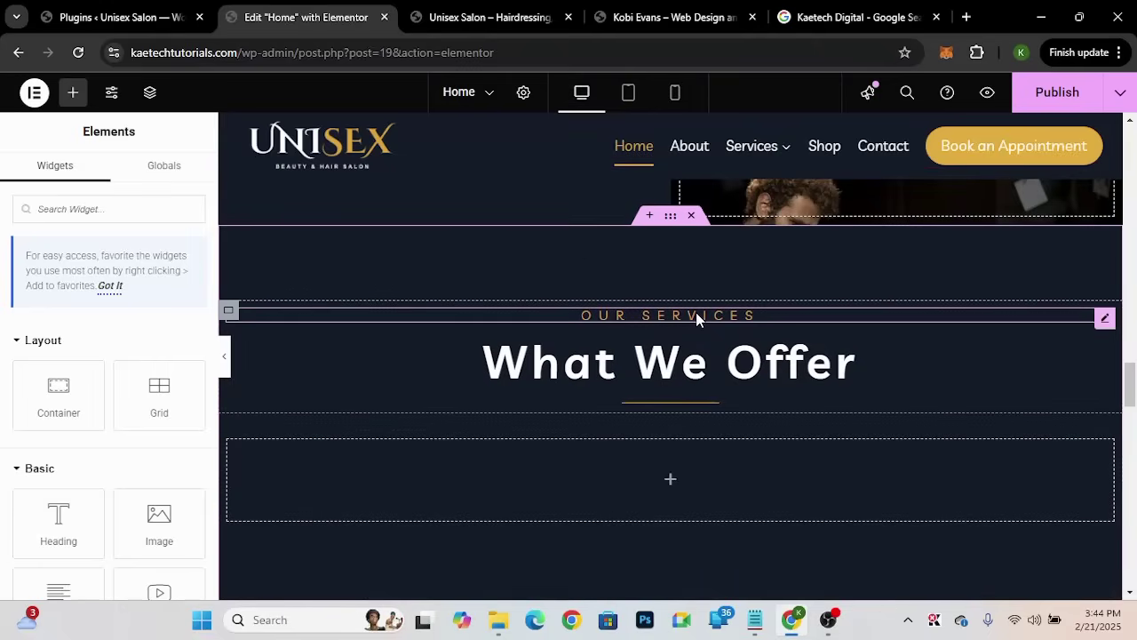
pyautogui.click(698, 318)
pyautogui.click(681, 28)
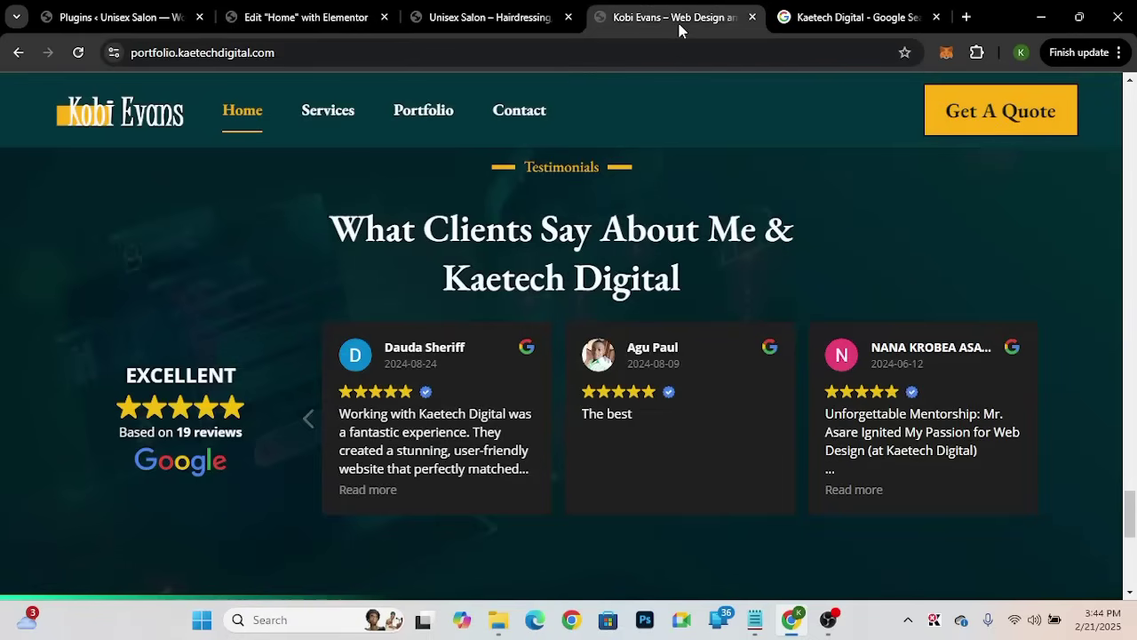
pyautogui.scroll(1, 531, 271)
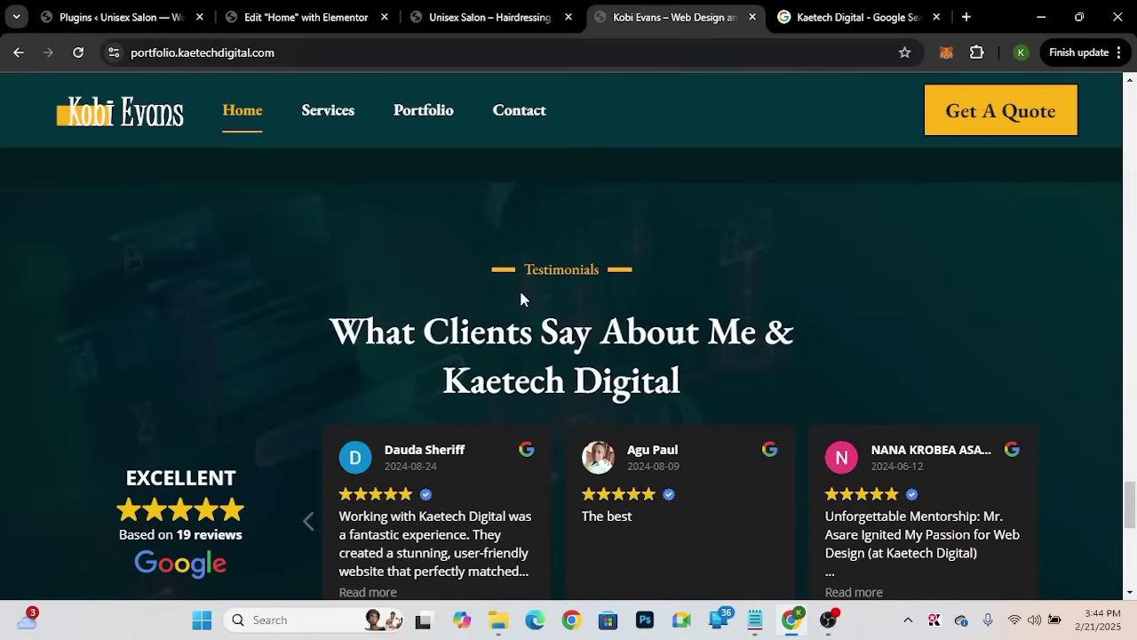
pyautogui.click(316, 18)
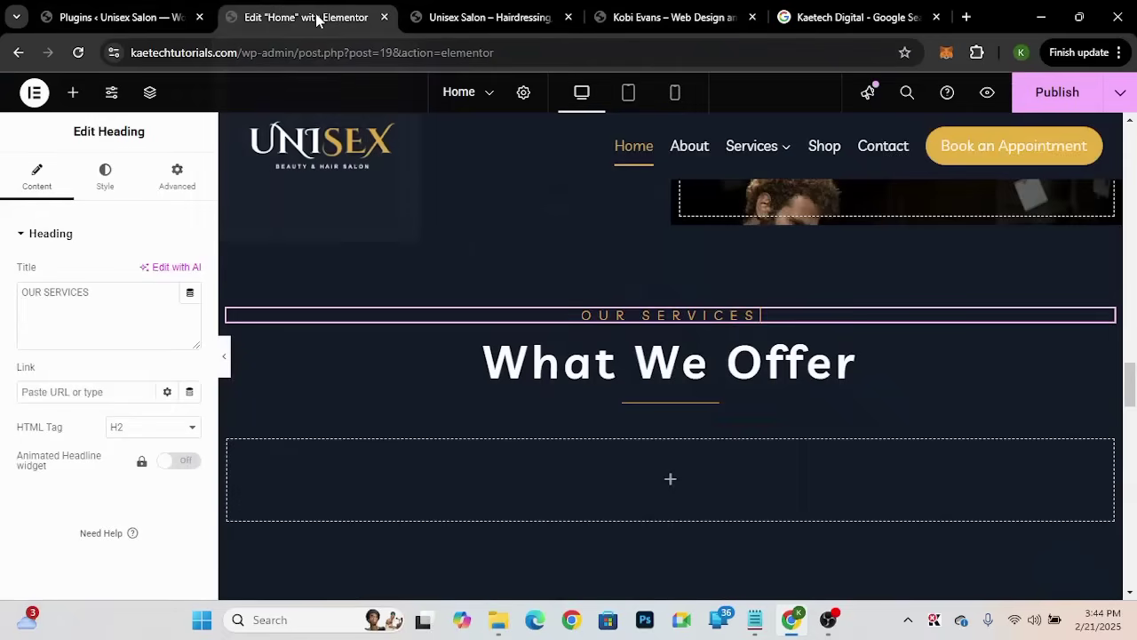
pyautogui.moveTo(108, 292); pyautogui.dragTo(8, 293)
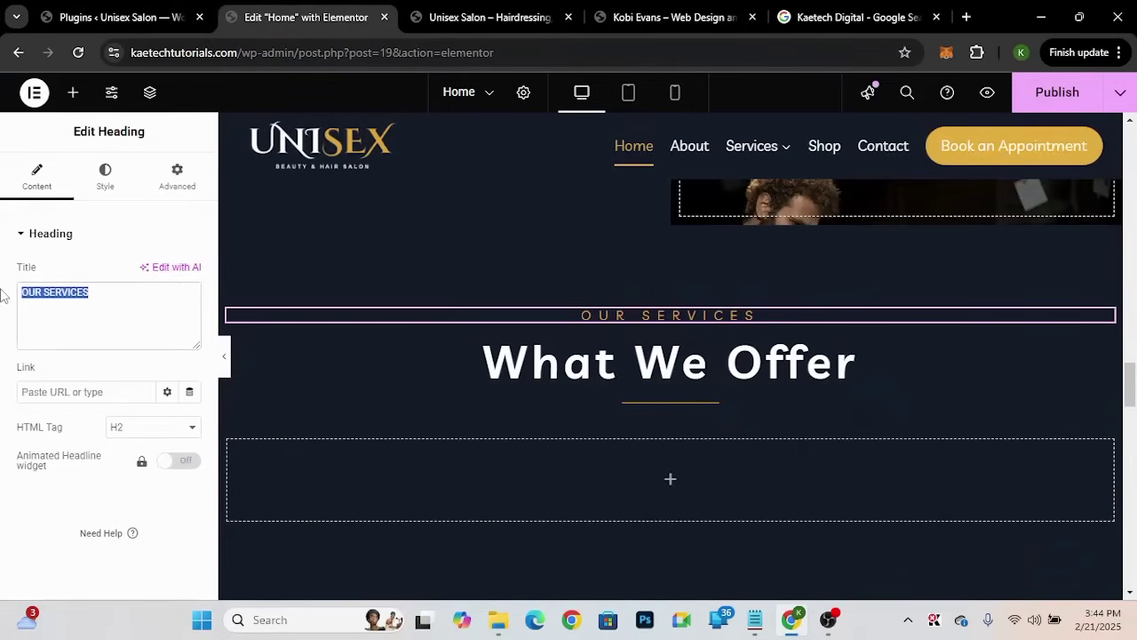
pyautogui.write('Test')
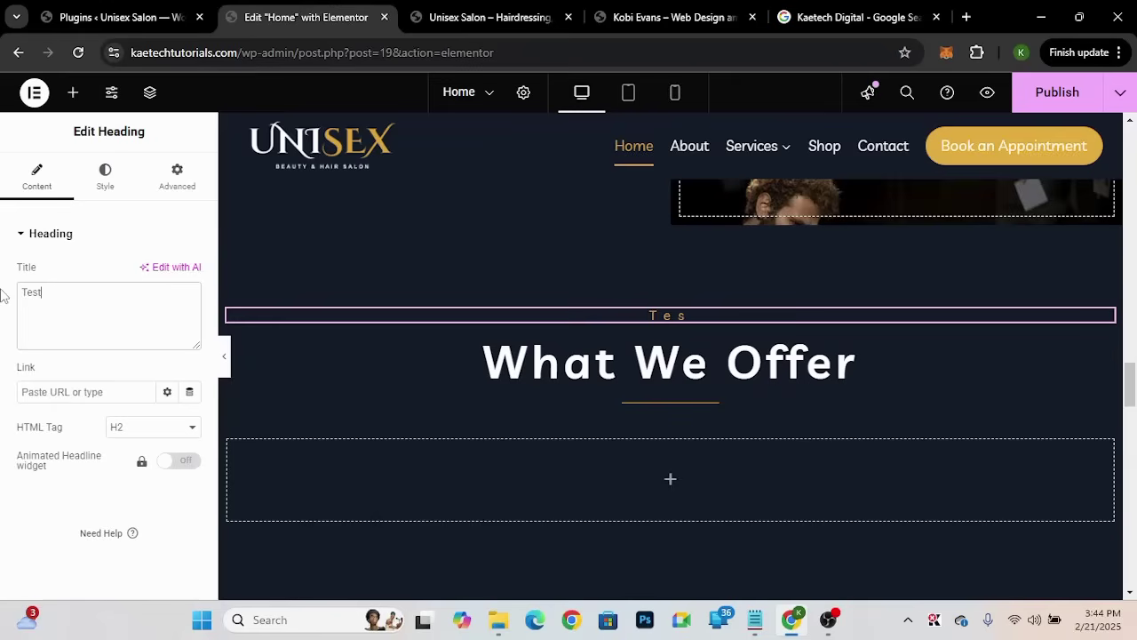
pyautogui.write('imonials')
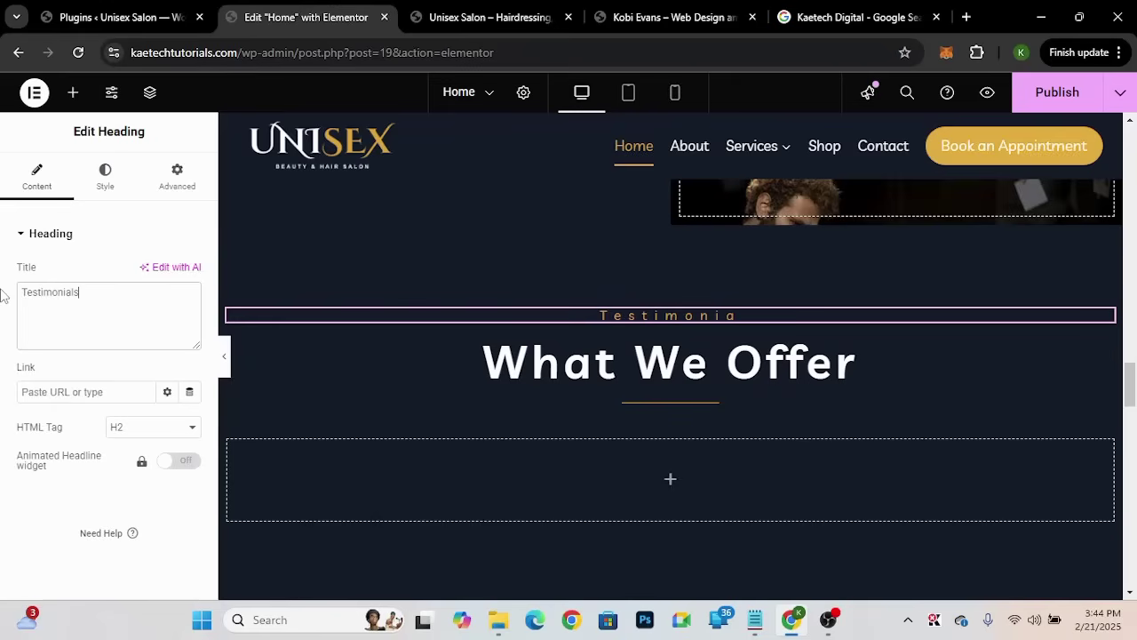
# Step: Set the Testimonials subheading's typography to size 20 px, Uppercase transform and 700 (Bold) weight
pyautogui.click(116, 193)
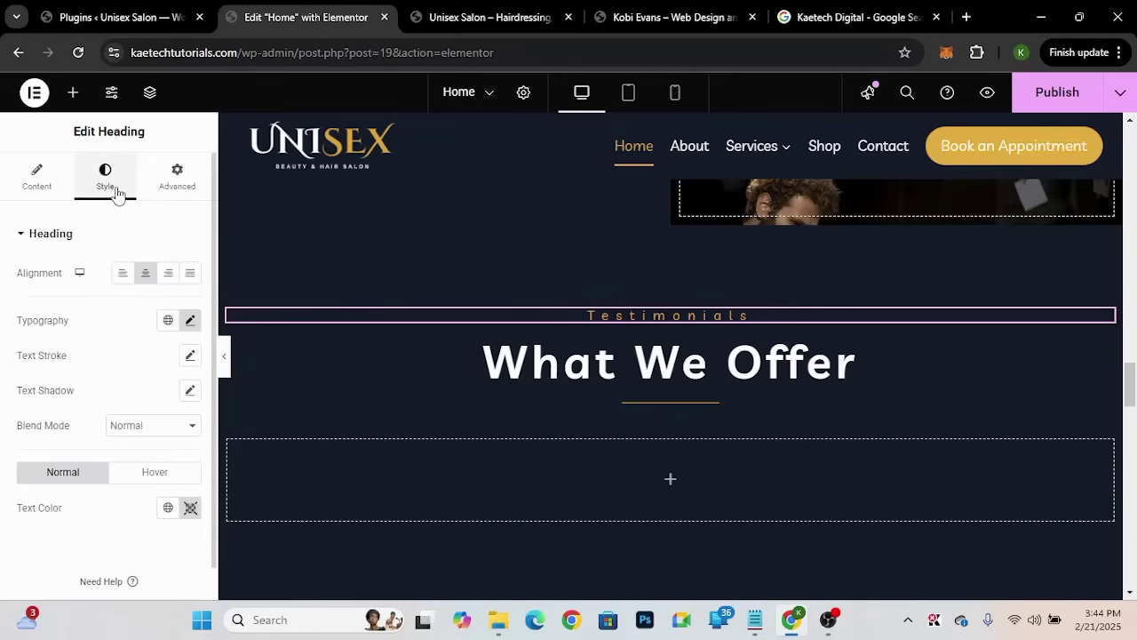
pyautogui.click(190, 321)
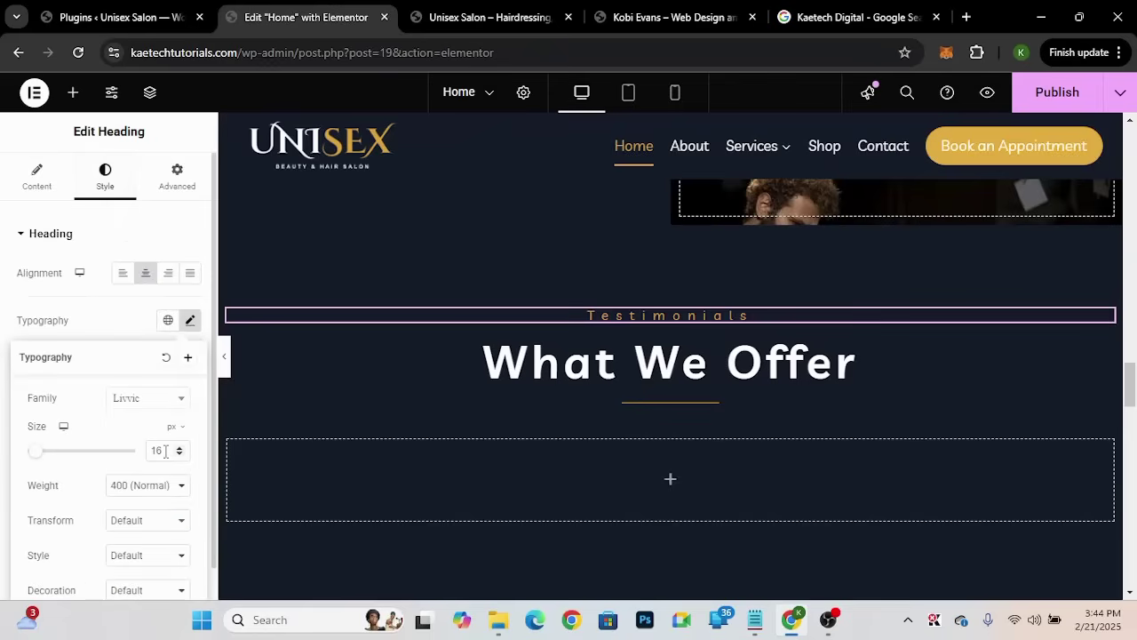
pyautogui.moveTo(165, 450); pyautogui.dragTo(135, 452)
pyautogui.write('20')
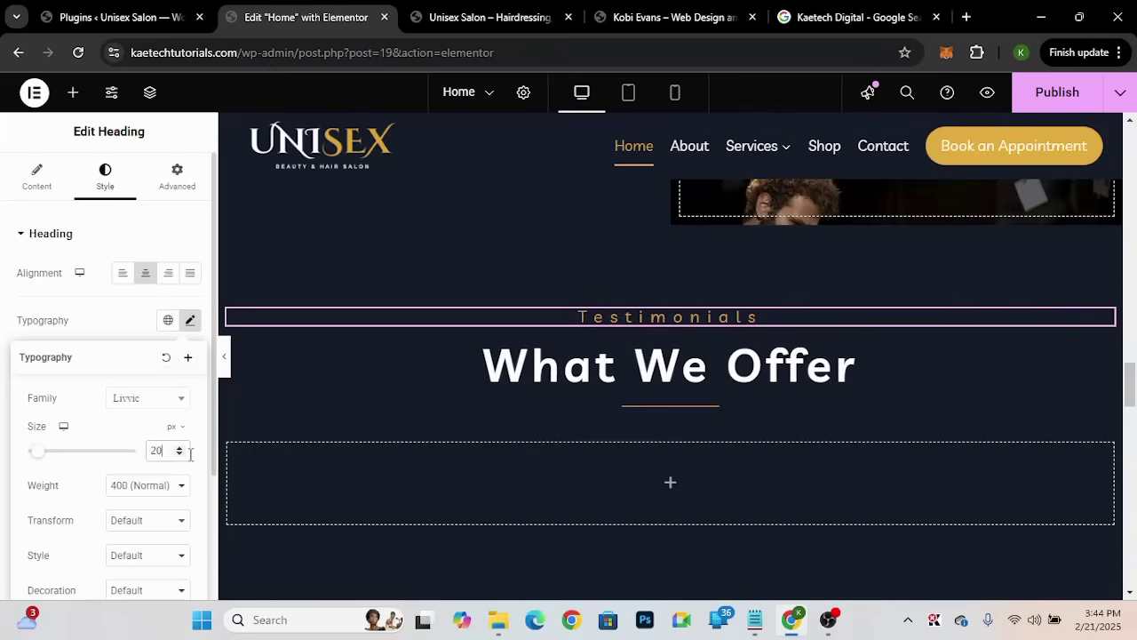
pyautogui.click(133, 533)
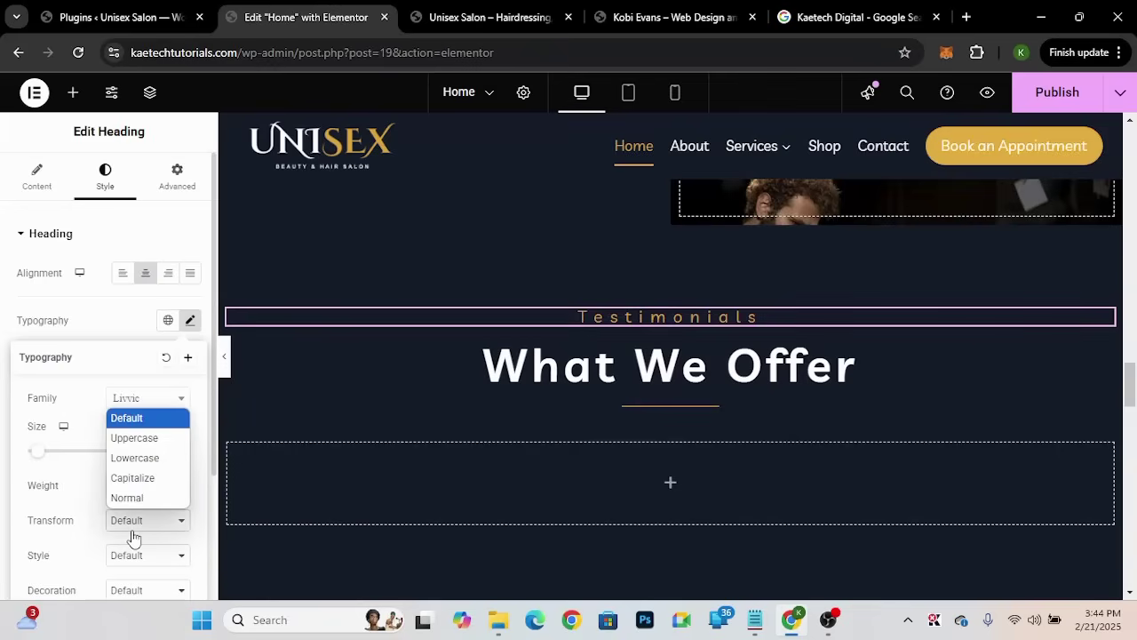
pyautogui.click(145, 439)
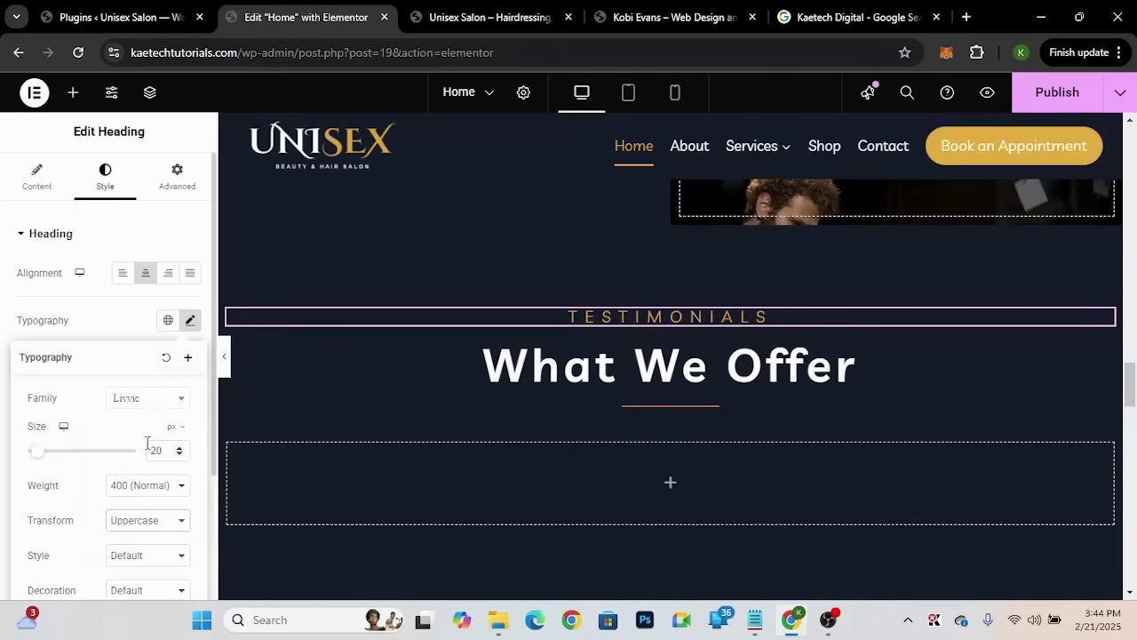
pyautogui.click(160, 493)
pyautogui.click(159, 364)
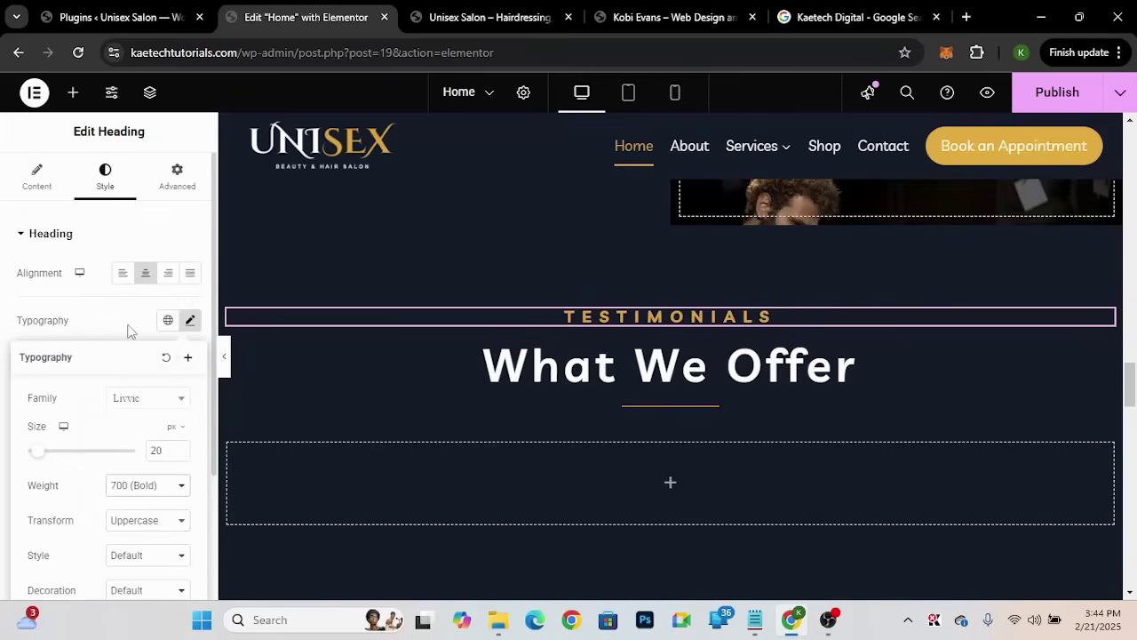
pyautogui.click(131, 329)
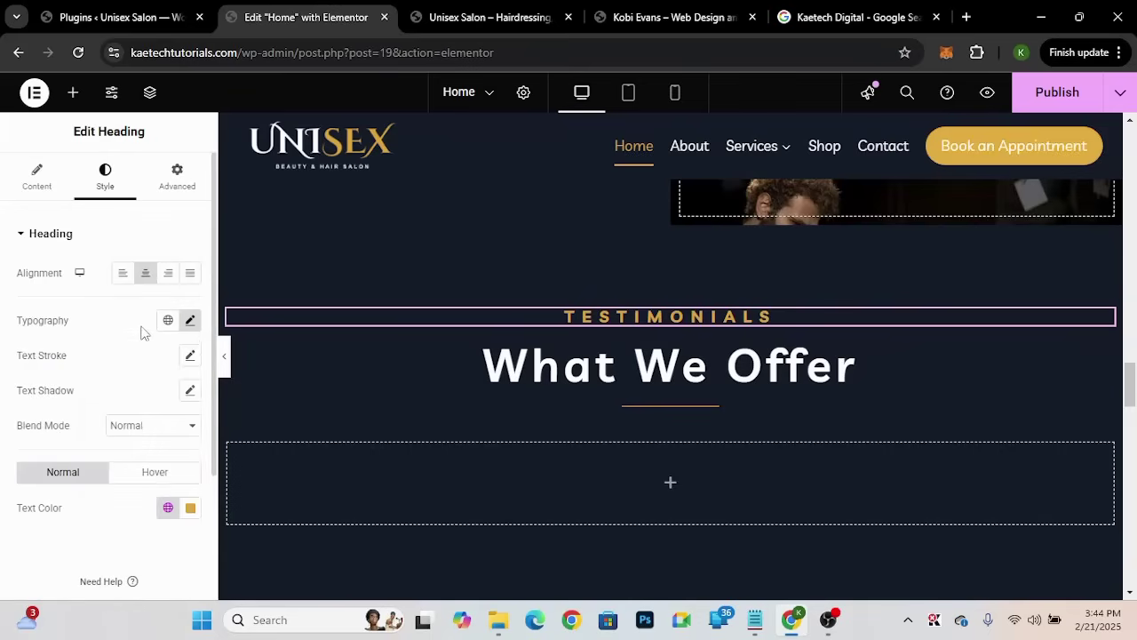
# Step: Replace the pasted section's What We Offer heading text with "What Our Clients Say"
pyautogui.click(736, 377)
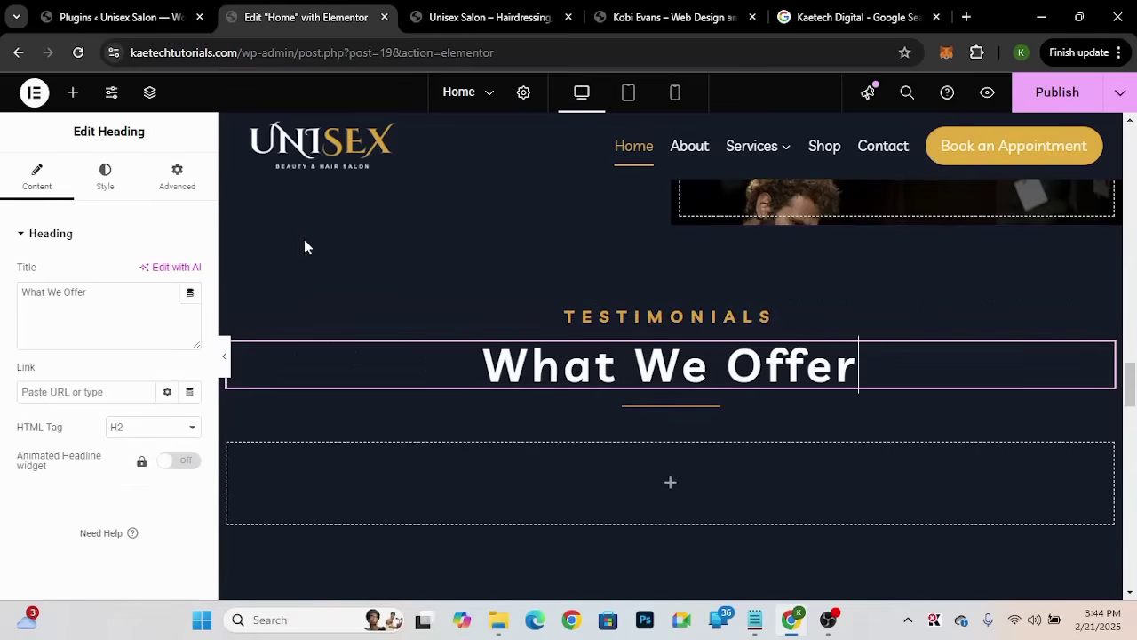
pyautogui.moveTo(168, 294); pyautogui.dragTo(2, 304)
pyautogui.write('W')
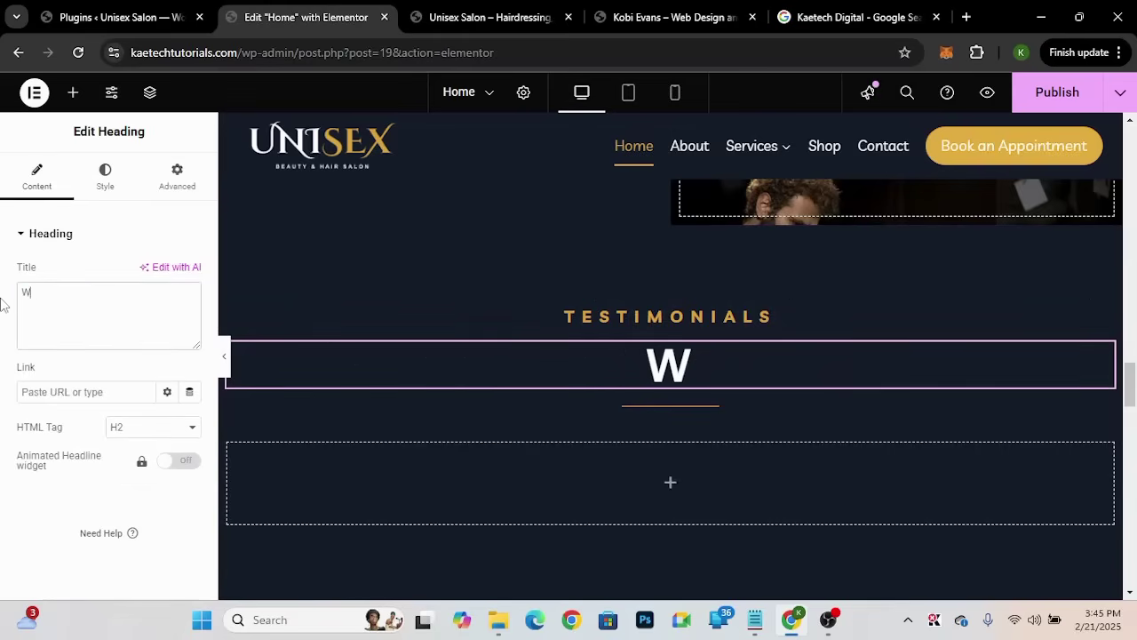
pyautogui.write('hat Ou')
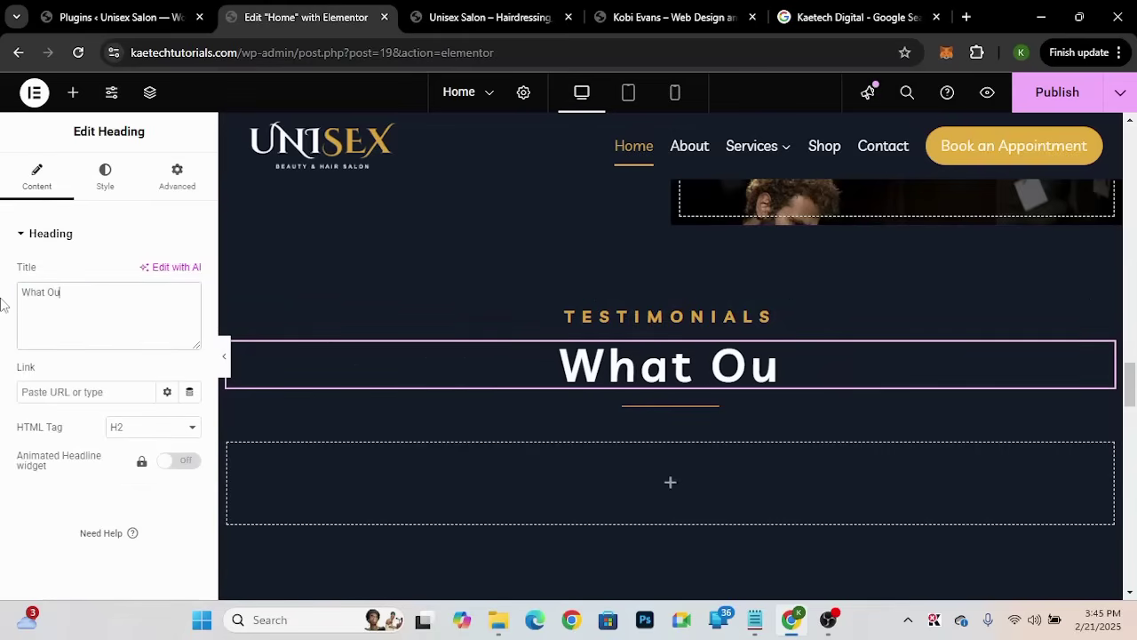
pyautogui.write('r Cl')
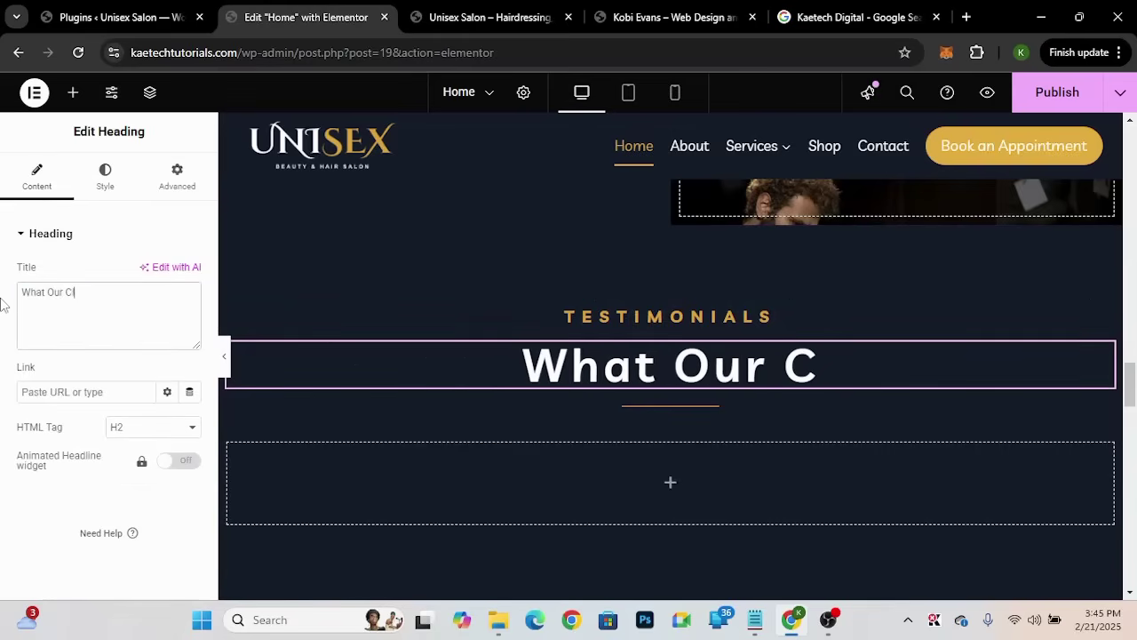
pyautogui.write('ients Say')
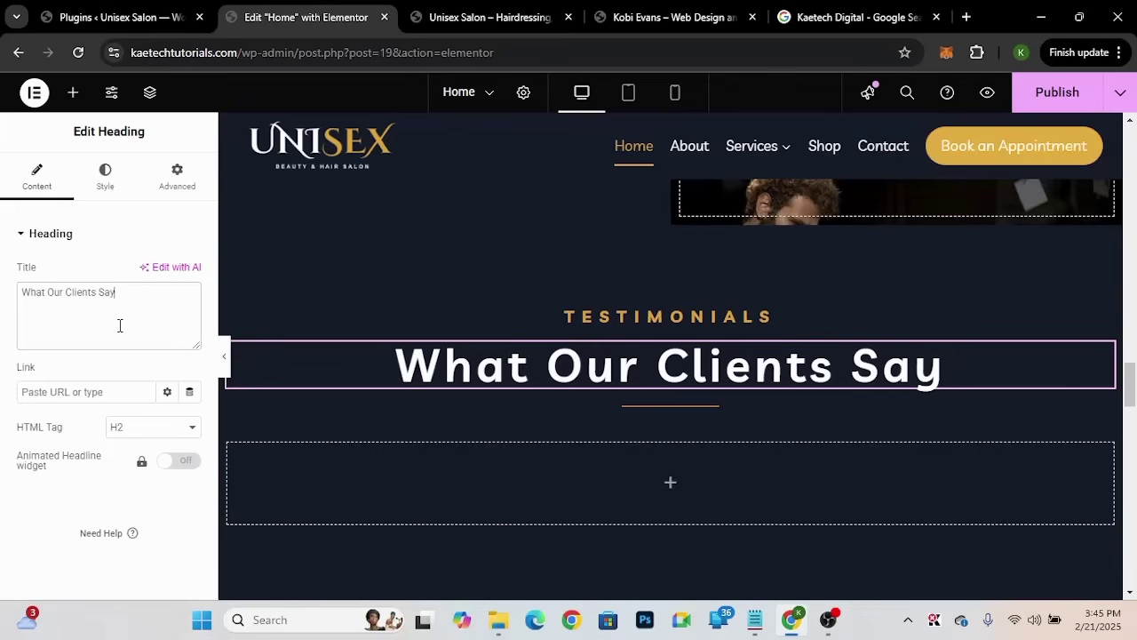
# Step: Set the What Our Clients Say heading's letter spacing to 0 px and publish the Home page
pyautogui.click(106, 189)
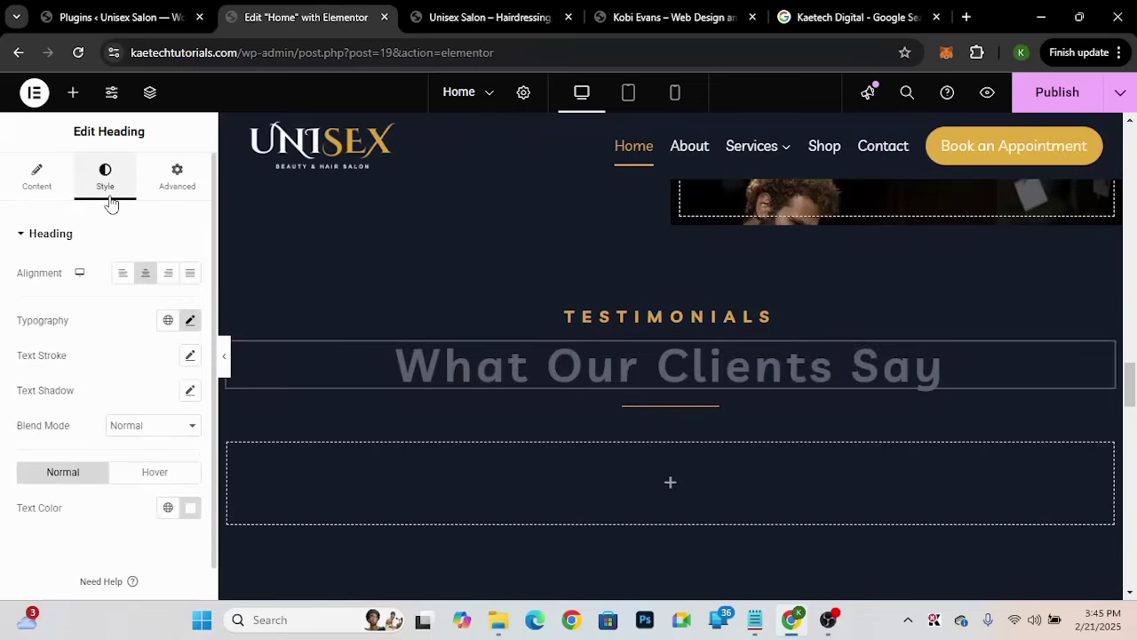
pyautogui.click(189, 322)
pyautogui.scroll(-3, 98, 505)
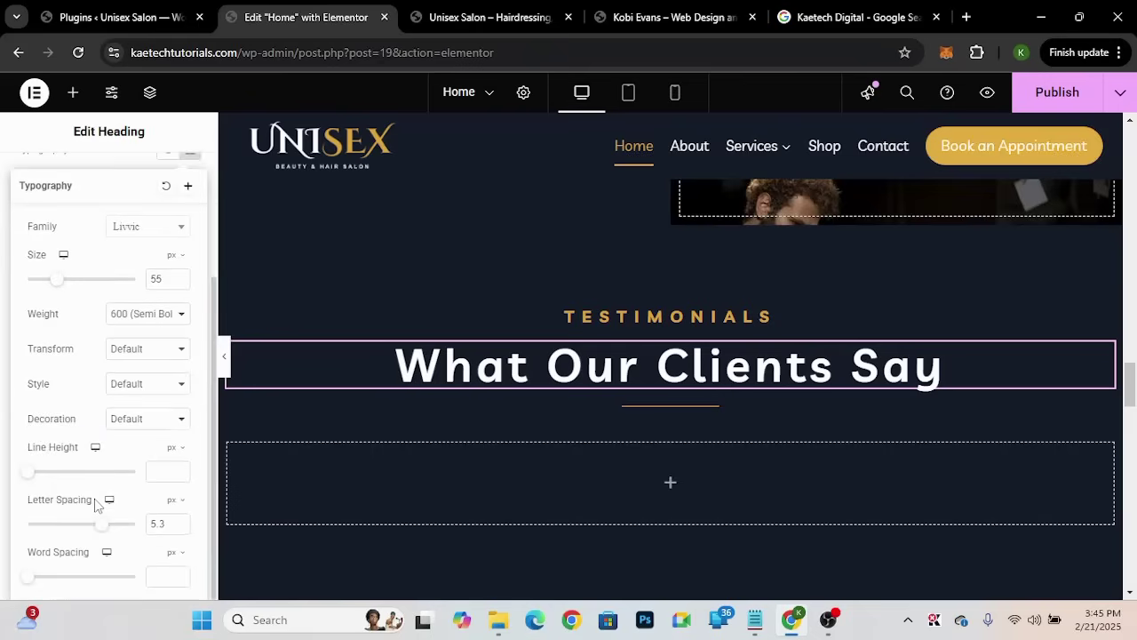
pyautogui.doubleClick(164, 523)
pyautogui.press('BackSpace')
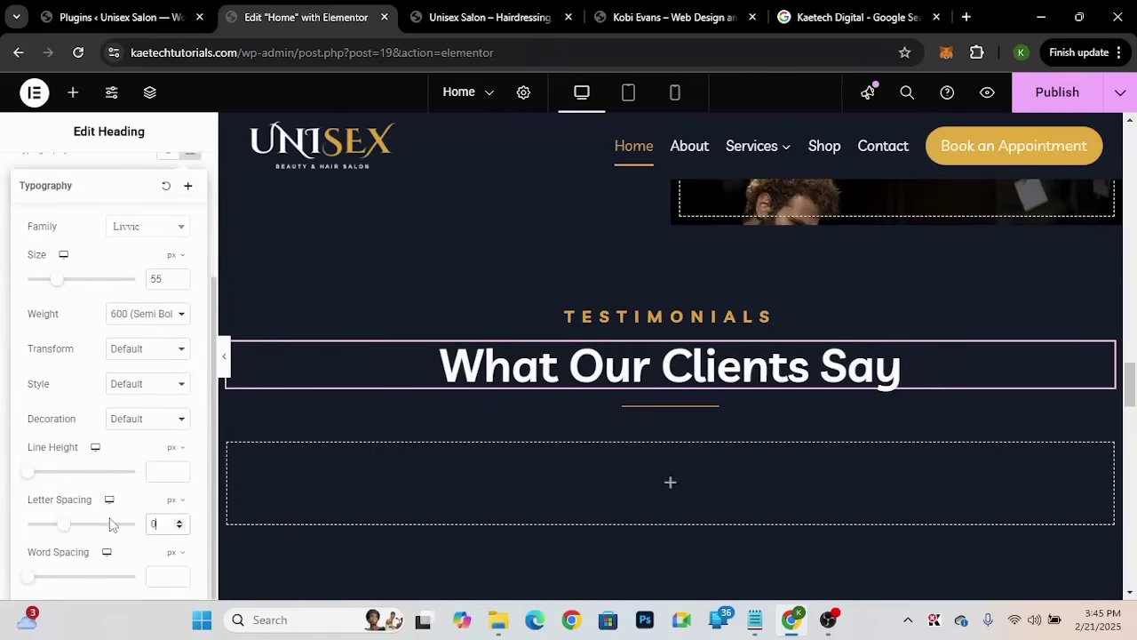
pyautogui.click(446, 409)
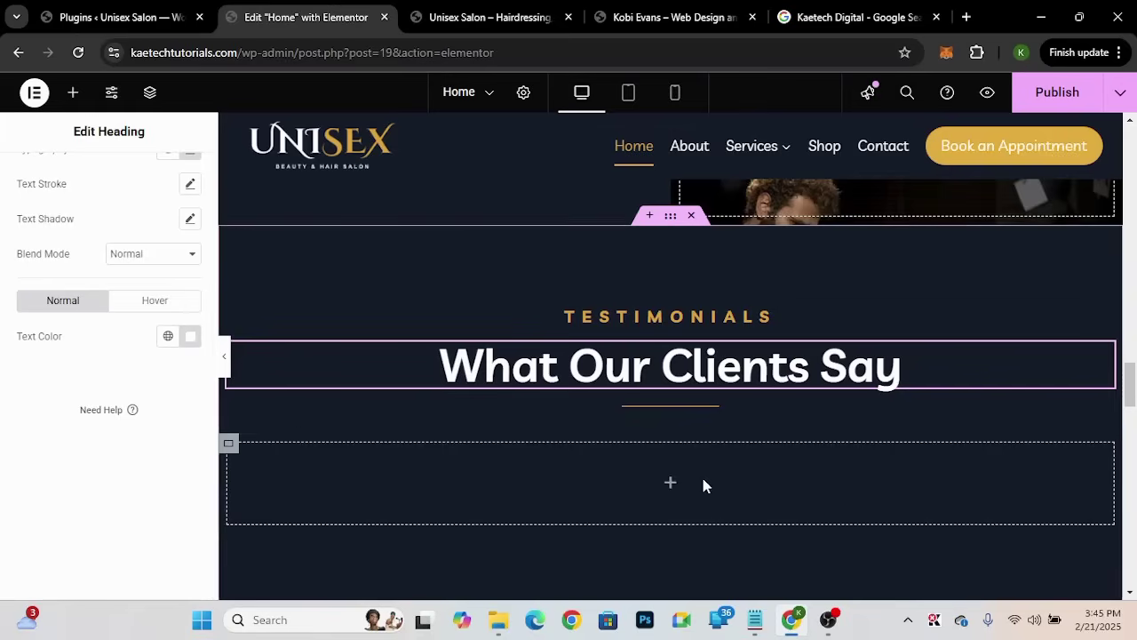
pyautogui.scroll(-2, 701, 474)
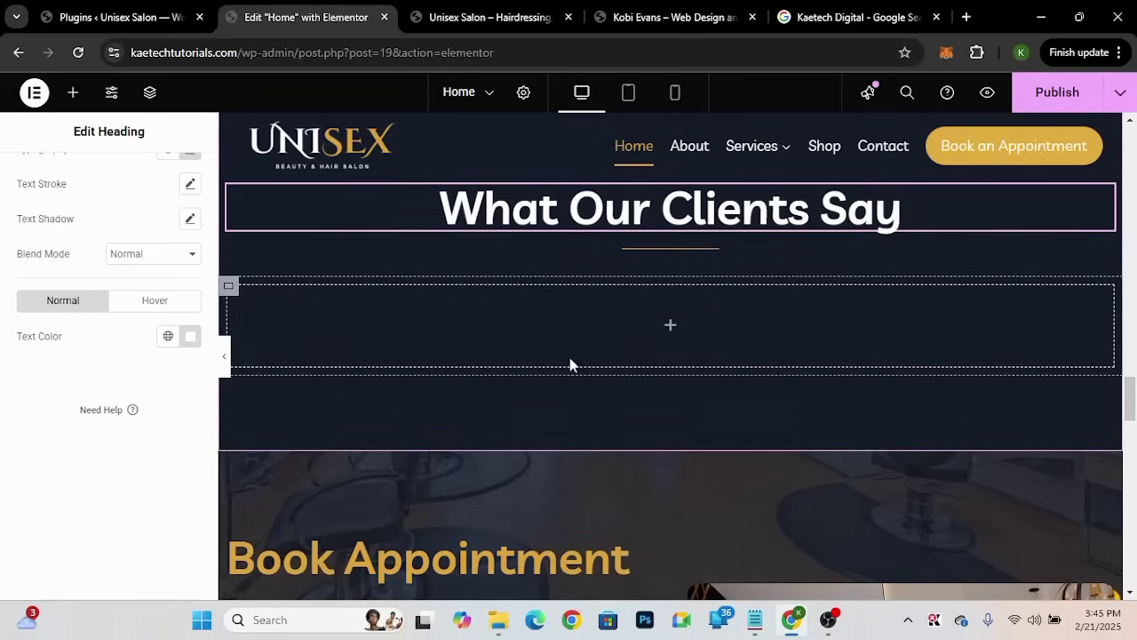
pyautogui.click(1057, 92)
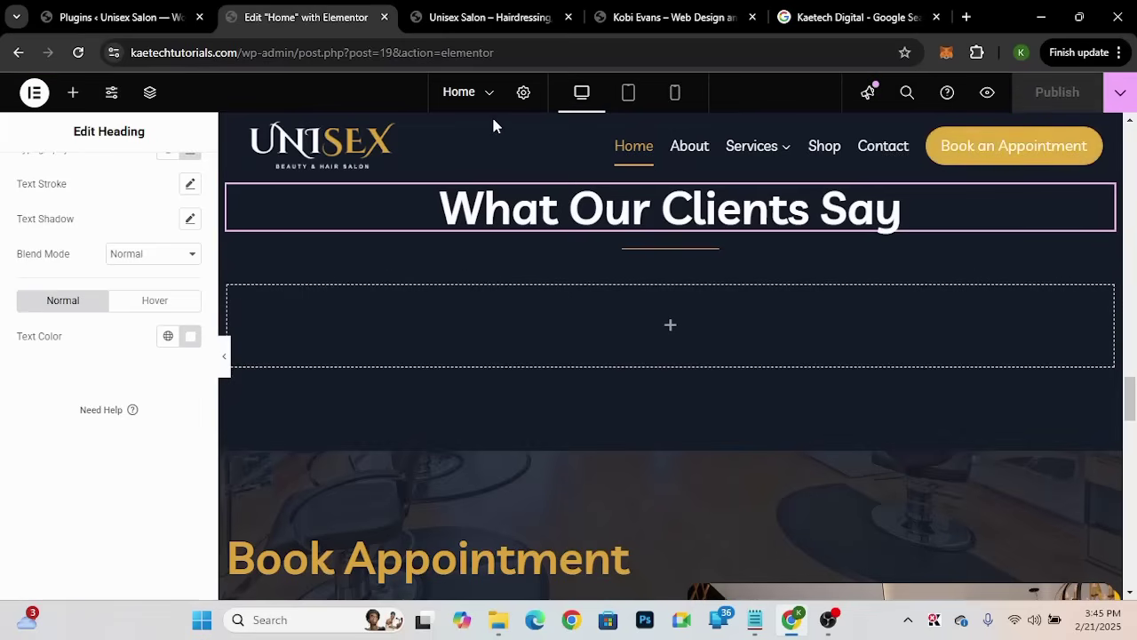
# Step: Switch to the WordPress Plugins page, look through the installed plugins and open the page for adding a new plugin
pyautogui.click(122, 20)
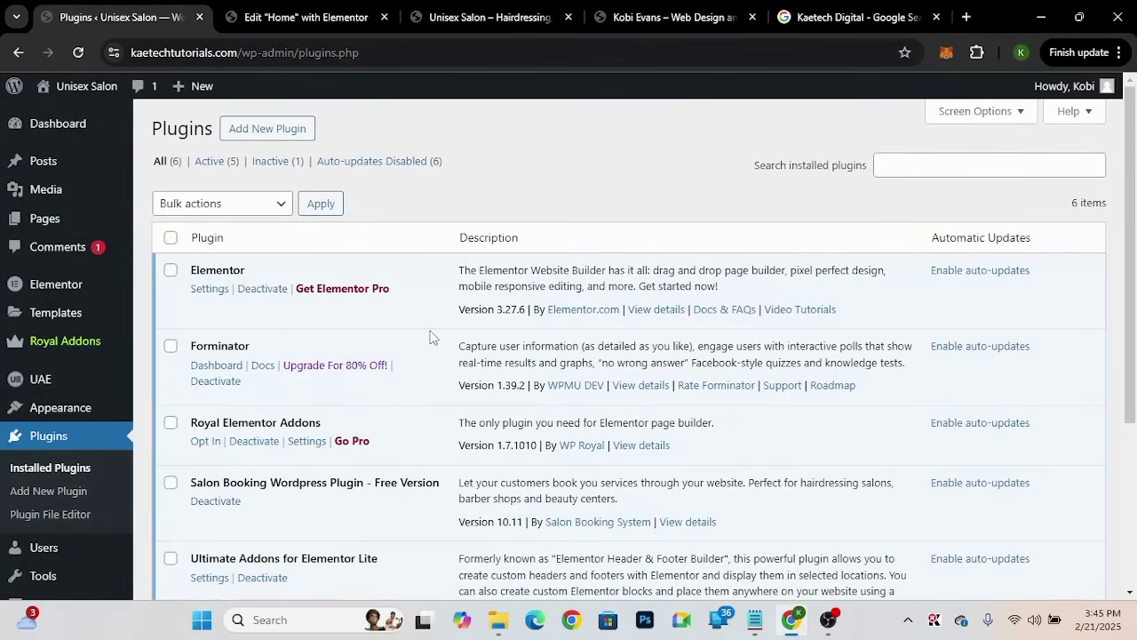
pyautogui.scroll(-4, 430, 336)
pyautogui.scroll(4, 430, 336)
pyautogui.click(281, 131)
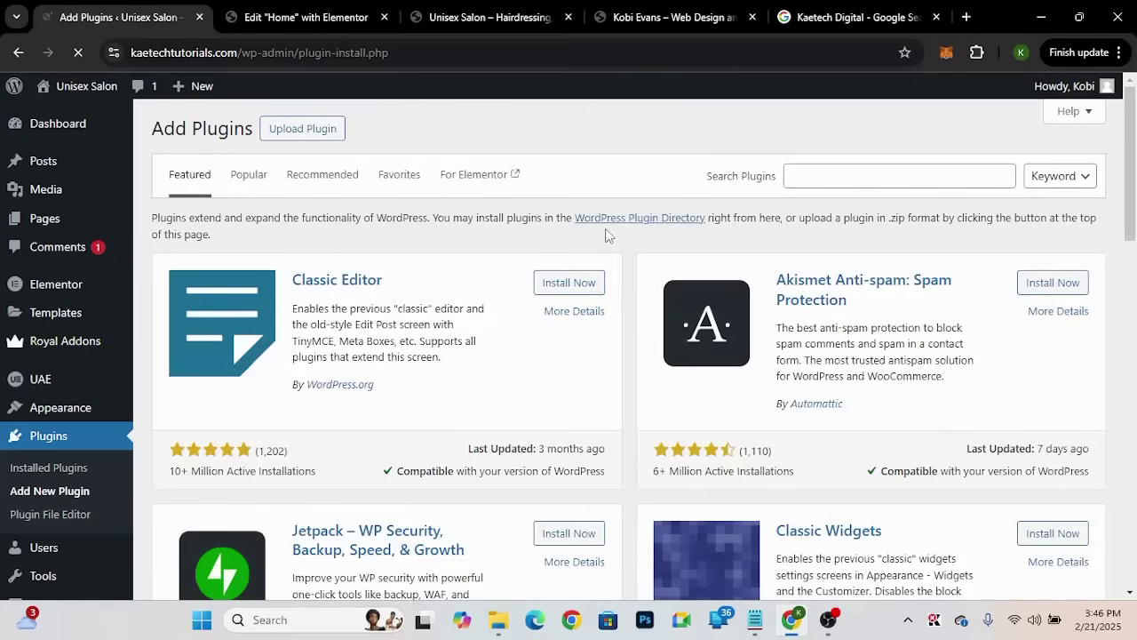
# Step: Search the plugins for "google reviews", and install and activate Widgets for Google Reviews by Trustindex
pyautogui.click(837, 180)
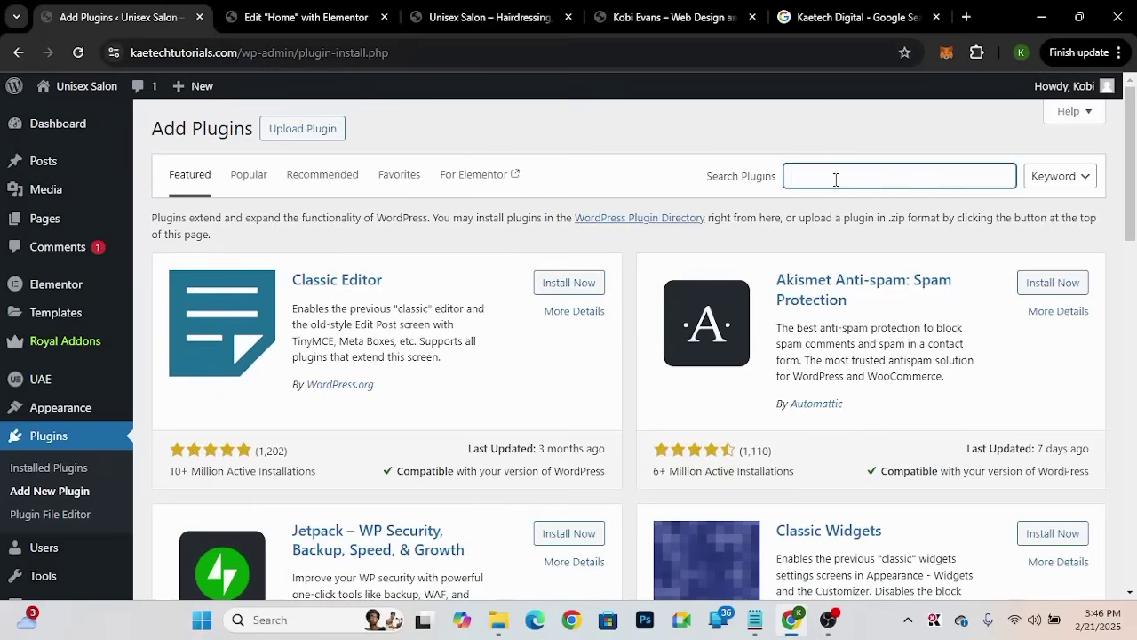
pyautogui.write('google rev')
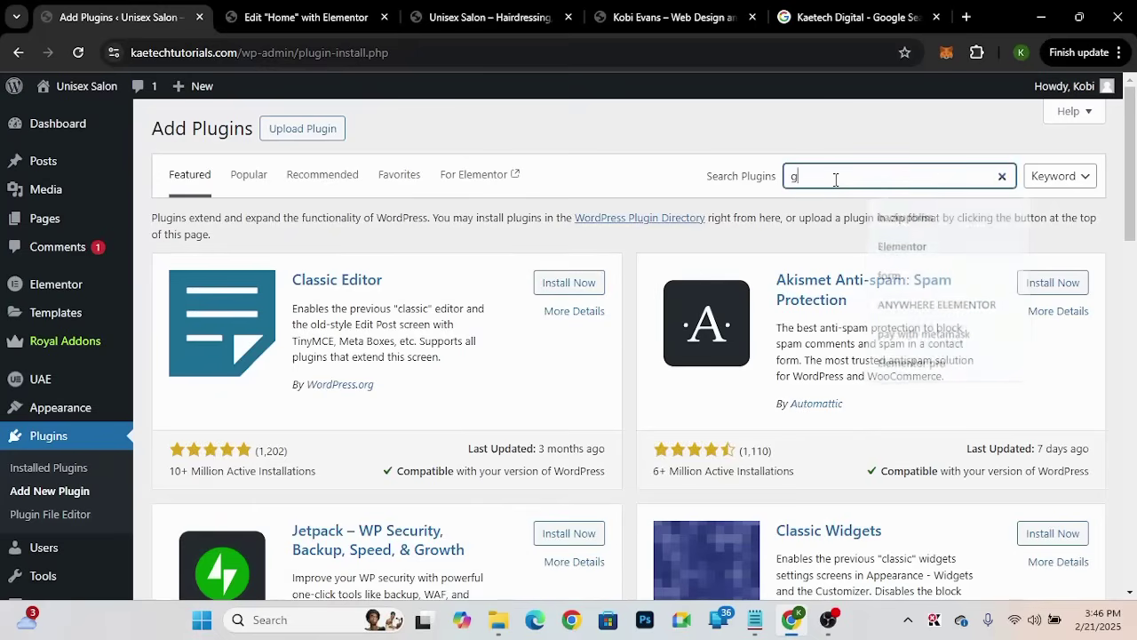
pyautogui.write('iews')
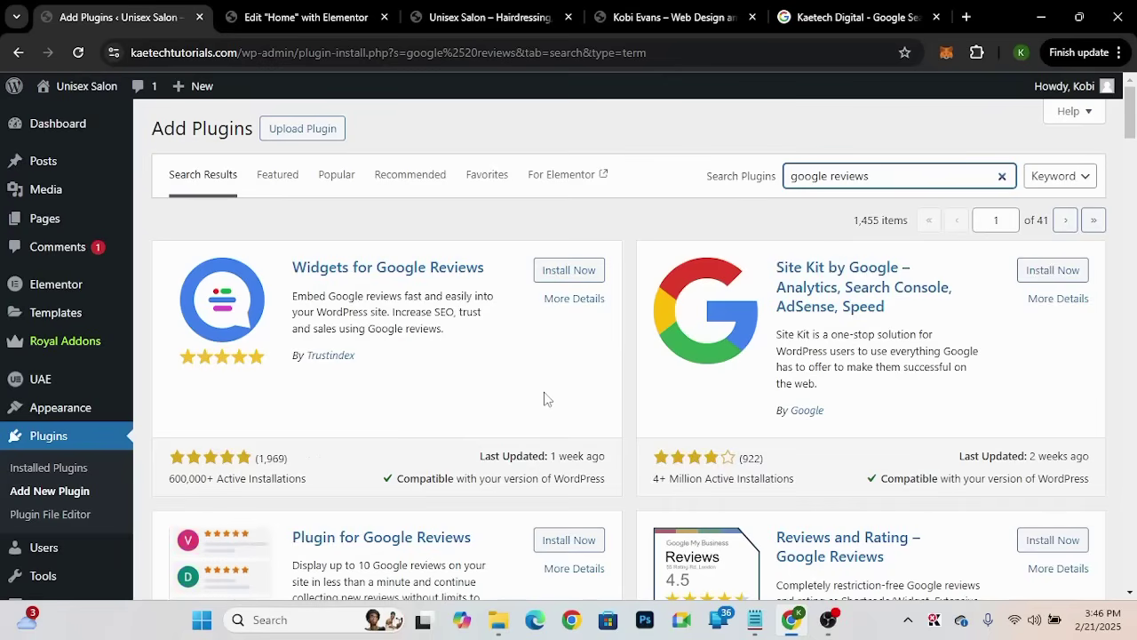
pyautogui.click(562, 279)
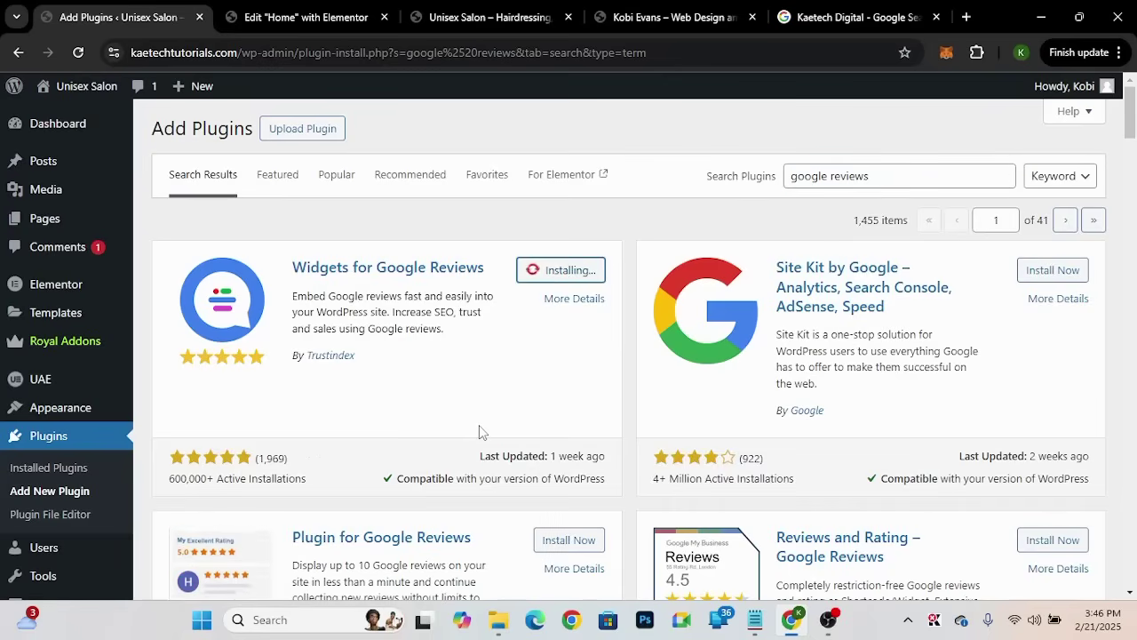
pyautogui.click(573, 277)
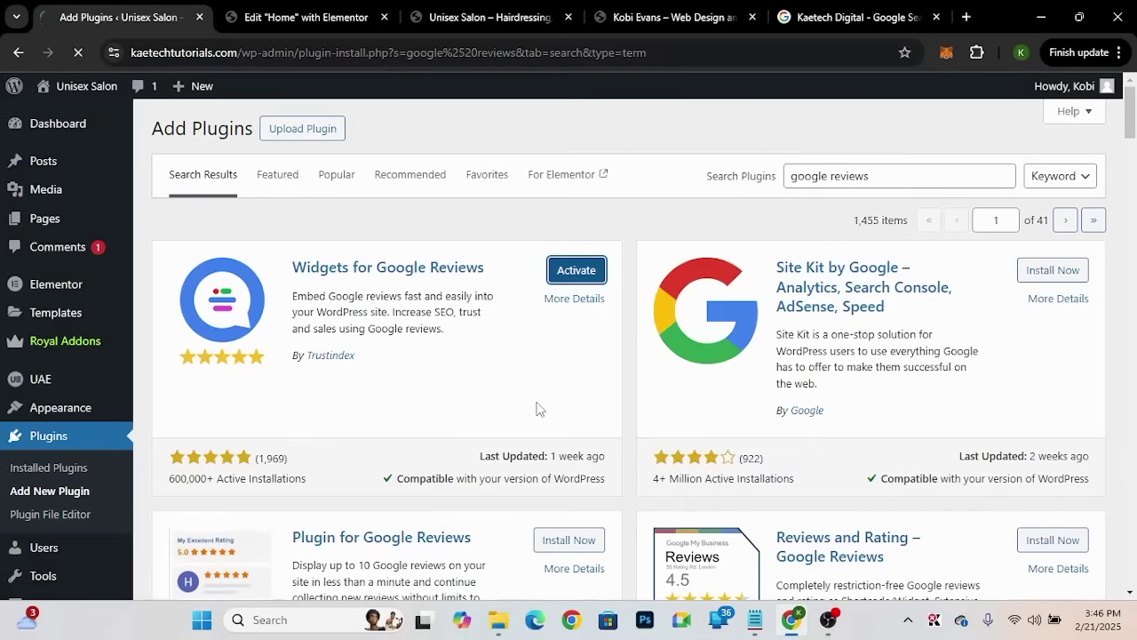
# Step: Look through the example Google review widget layouts and styles on the plugin's Connect Google page
pyautogui.scroll(-3, 723, 381)
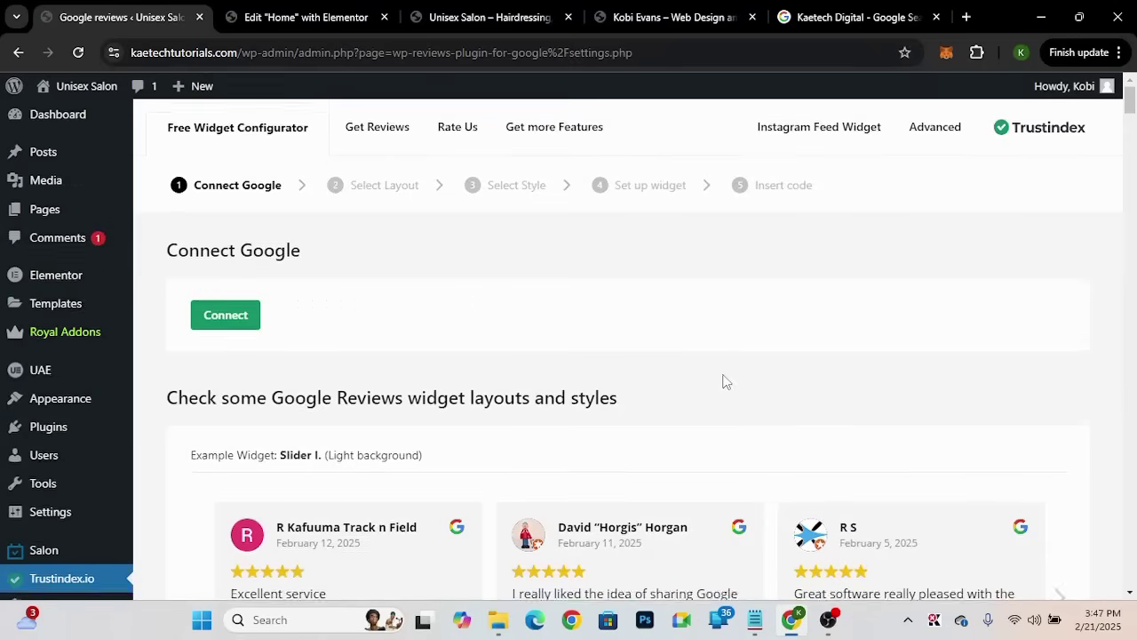
pyautogui.scroll(1, 724, 381)
pyautogui.scroll(1, 723, 381)
pyautogui.scroll(-2, 724, 378)
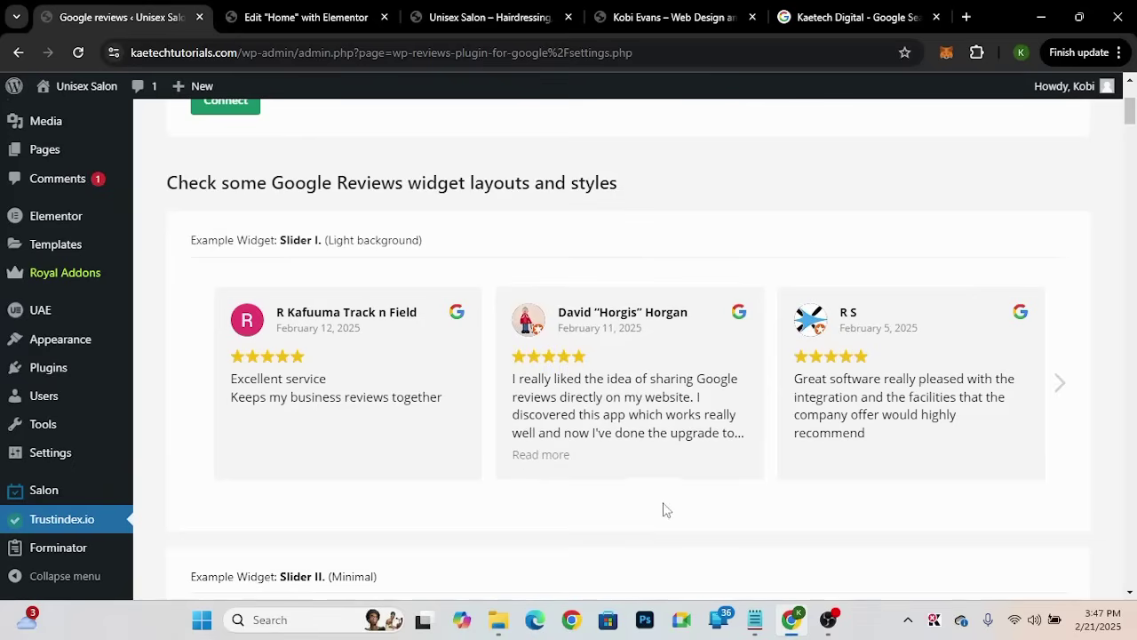
pyautogui.scroll(-6, 811, 496)
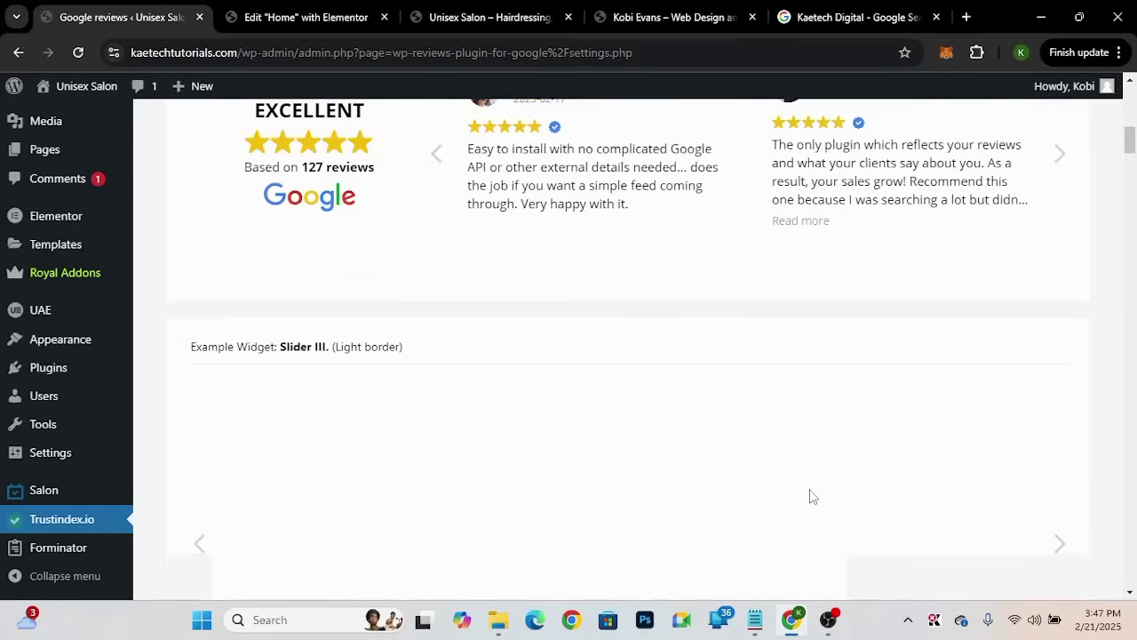
pyautogui.scroll(-4, 811, 496)
pyautogui.scroll(-2, 810, 497)
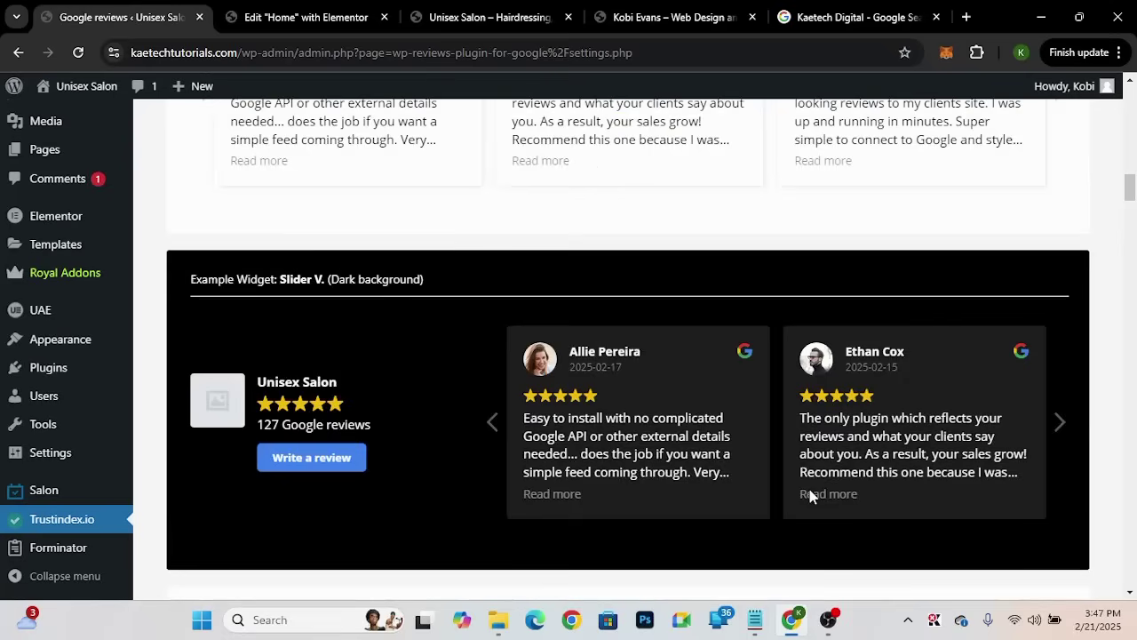
pyautogui.scroll(-2, 811, 497)
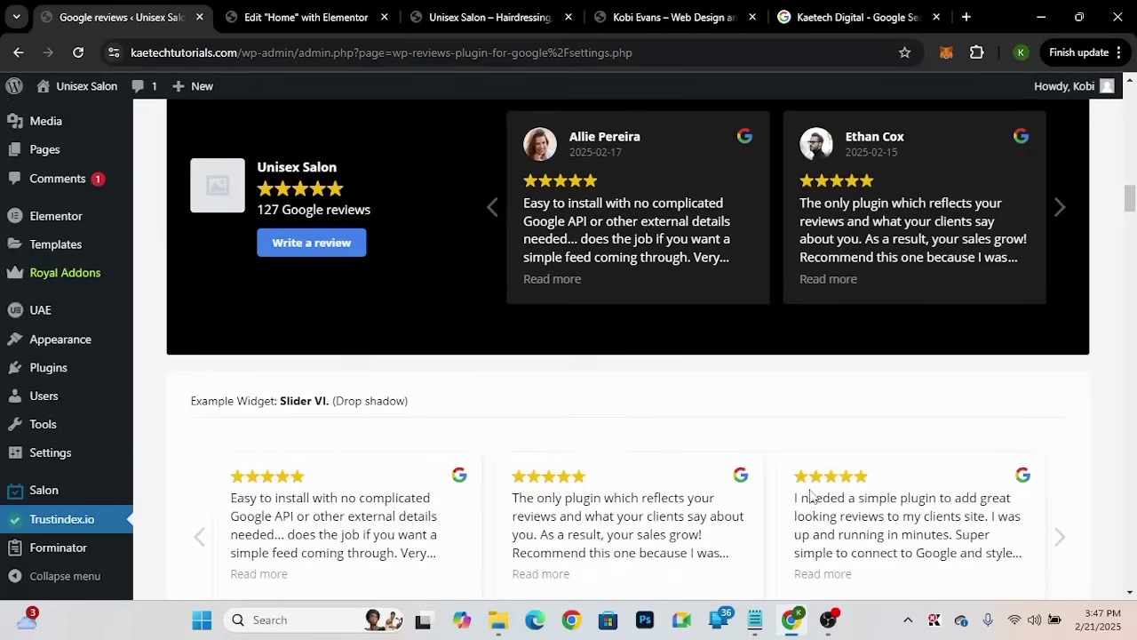
pyautogui.scroll(1, 809, 493)
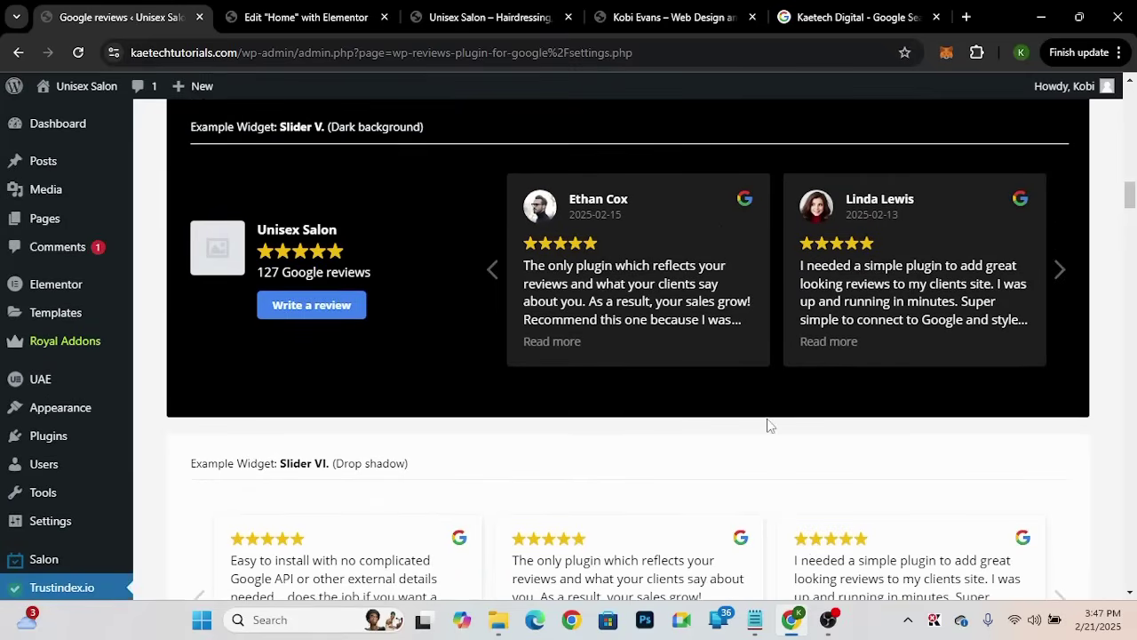
pyautogui.scroll(5, 769, 426)
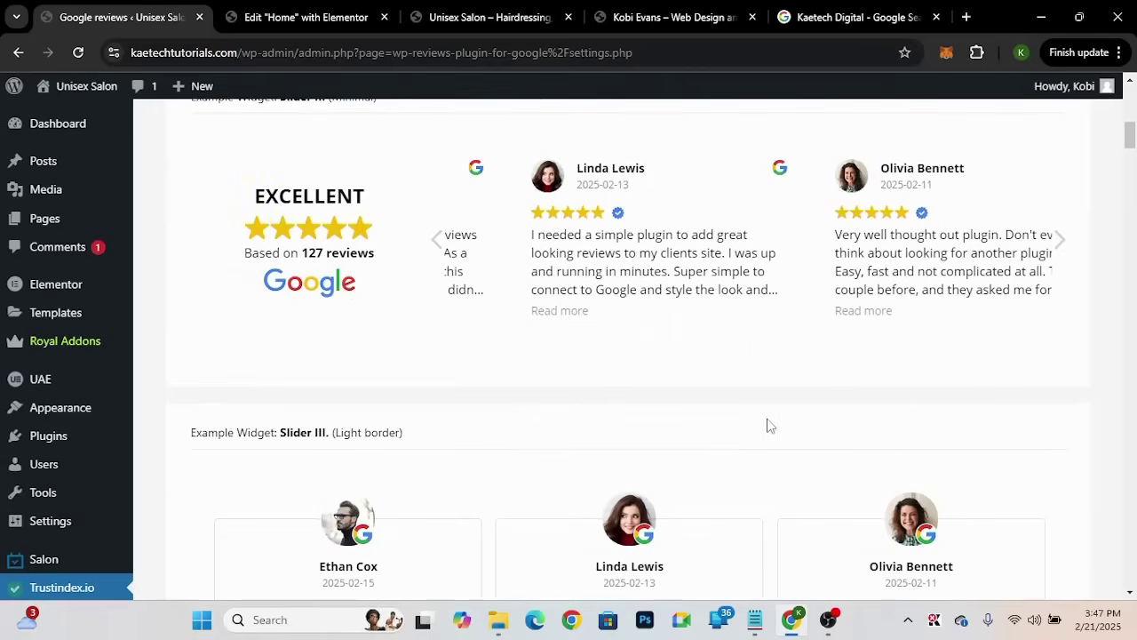
pyautogui.scroll(5, 770, 426)
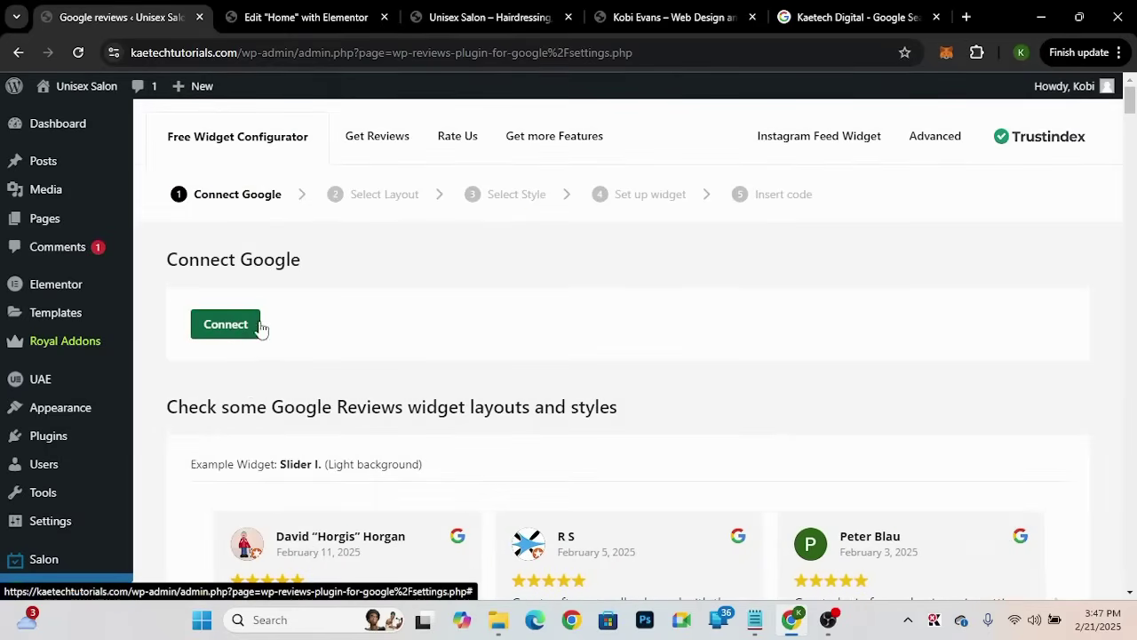
# Step: Connect the Google Business Profile "Kaetech Digital, Accra, Ghana" as the source of the reviews
pyautogui.click(231, 333)
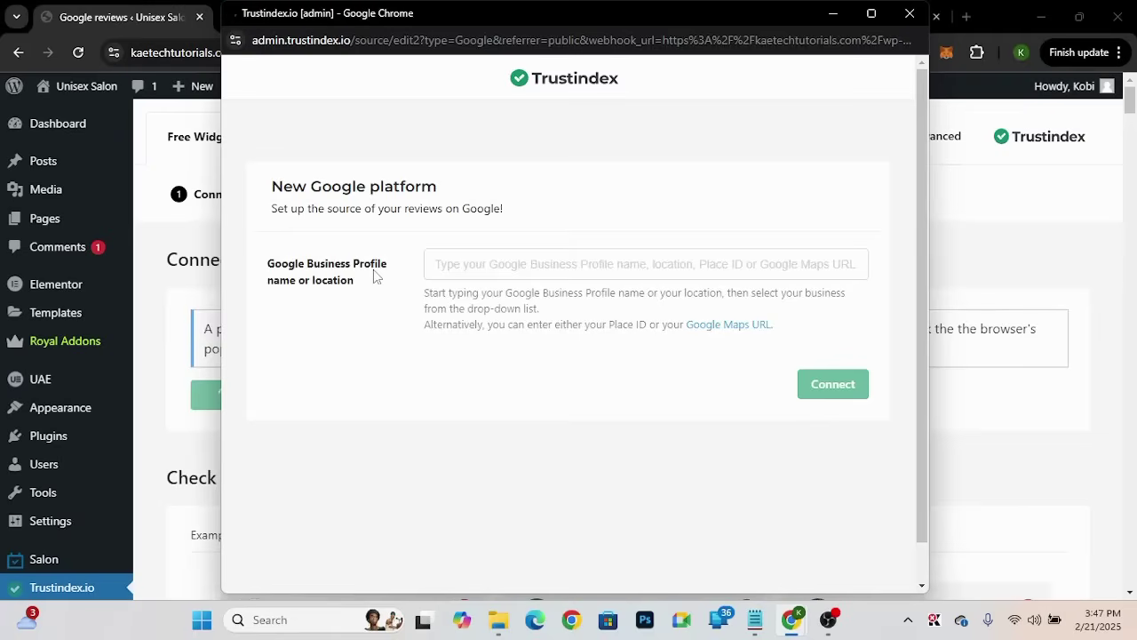
pyautogui.click(486, 263)
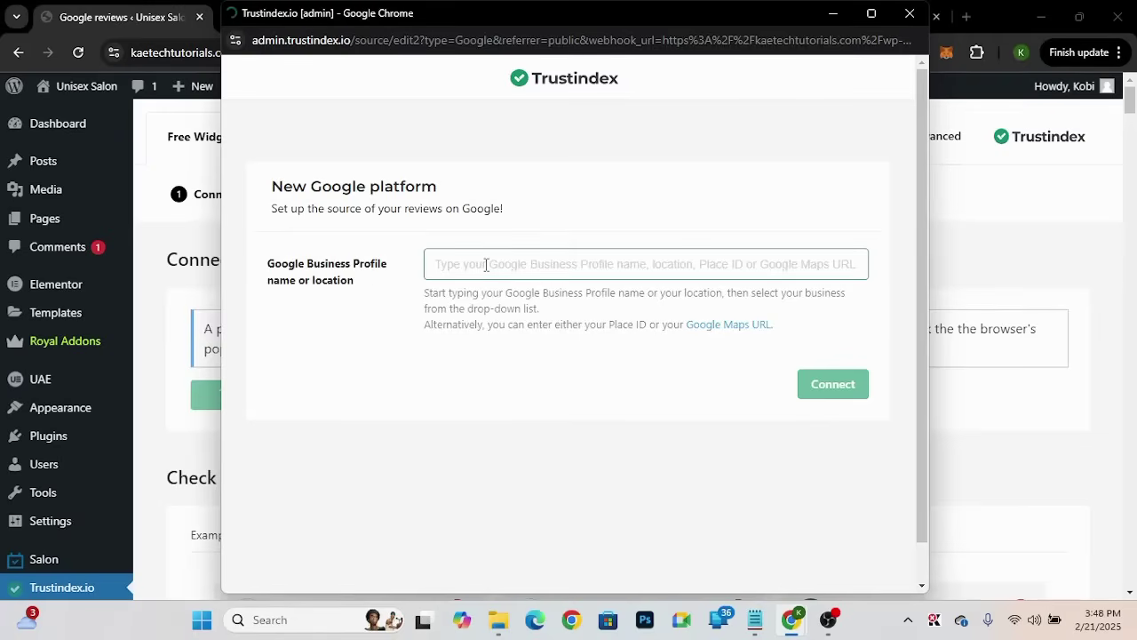
pyautogui.write('Kaeteech Di')
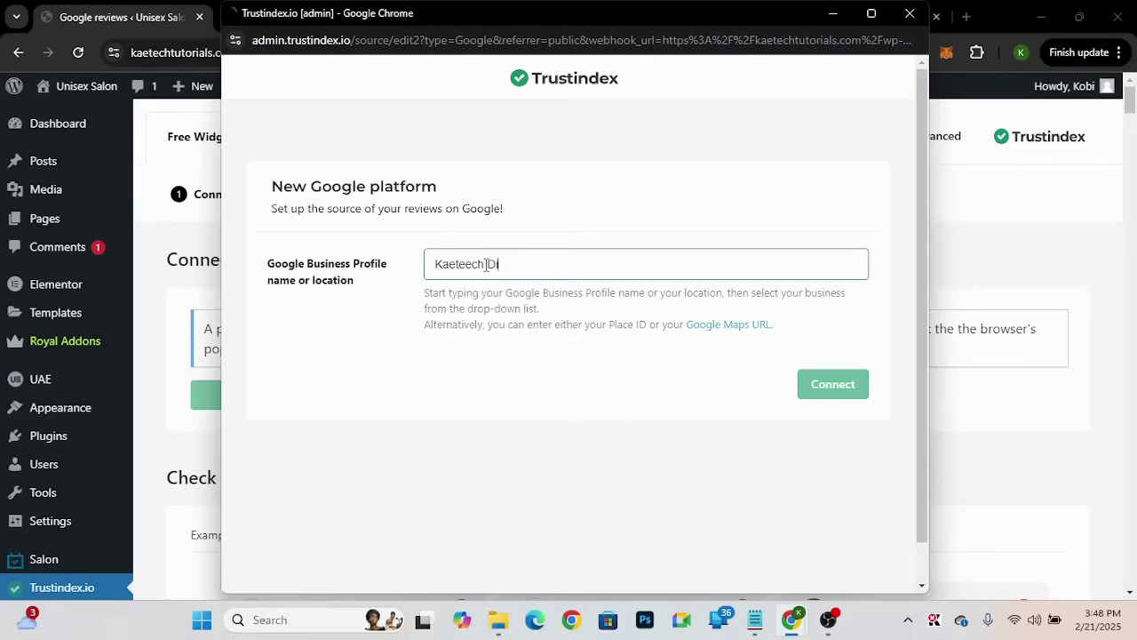
pyautogui.write('gital')
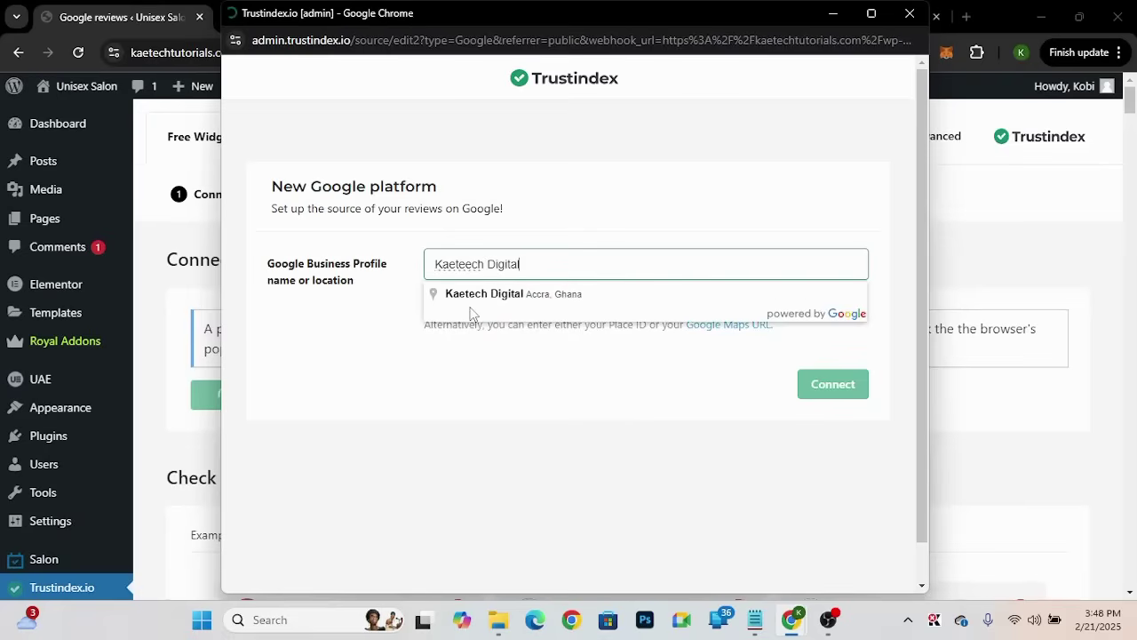
pyautogui.click(599, 297)
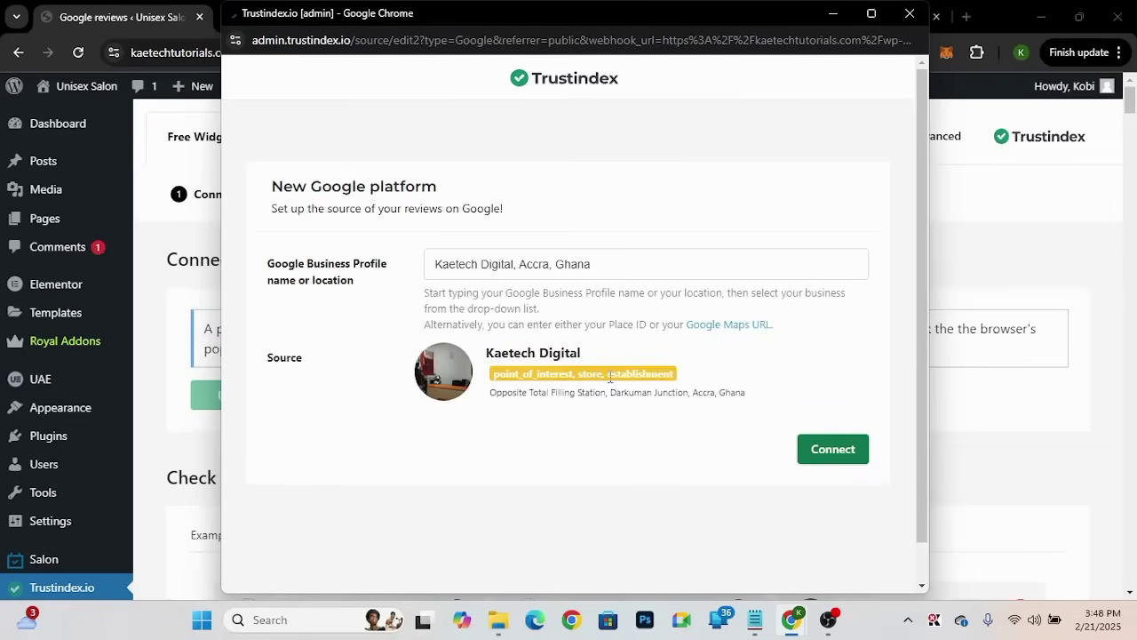
pyautogui.click(829, 451)
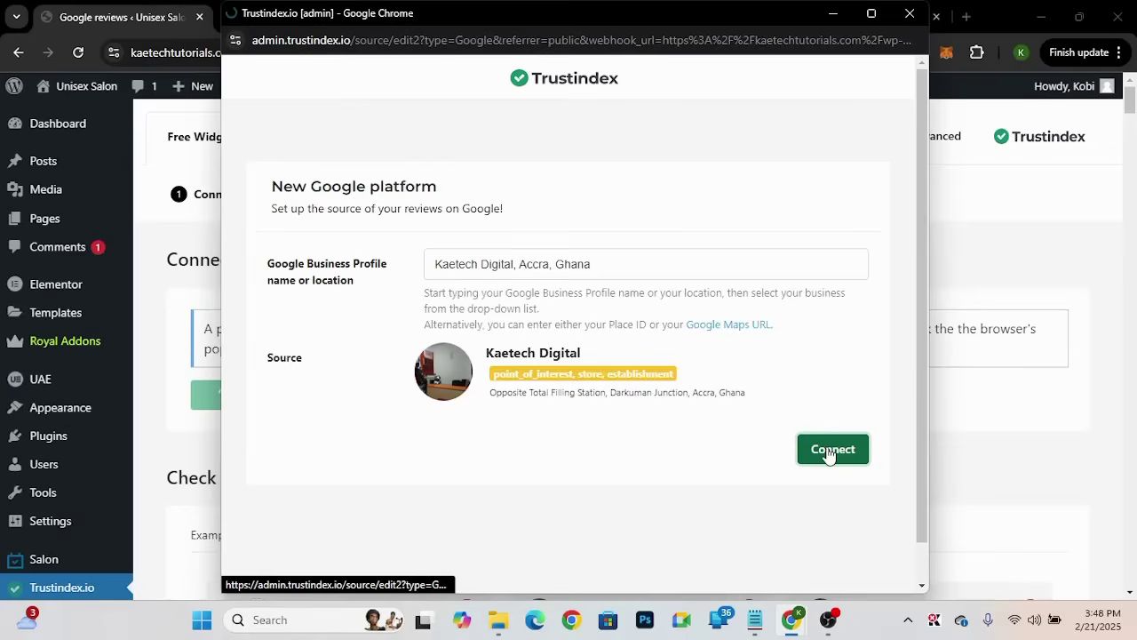
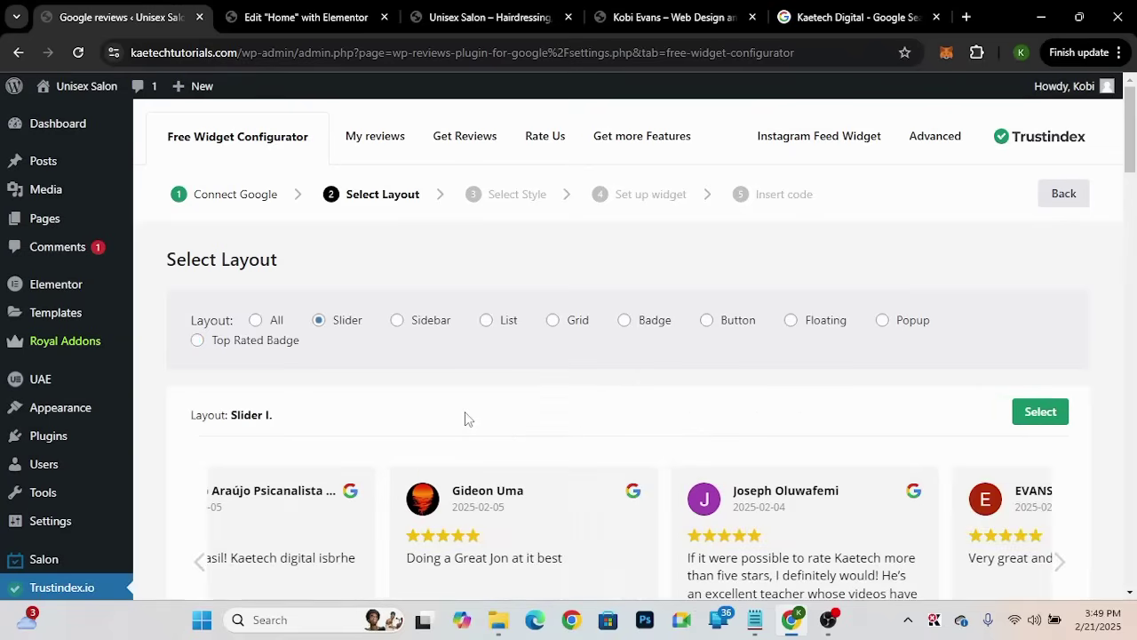
# Step: Compare the available slider layouts and select Slider II for the reviews widget
pyautogui.scroll(-3, 601, 389)
pyautogui.scroll(-4, 602, 391)
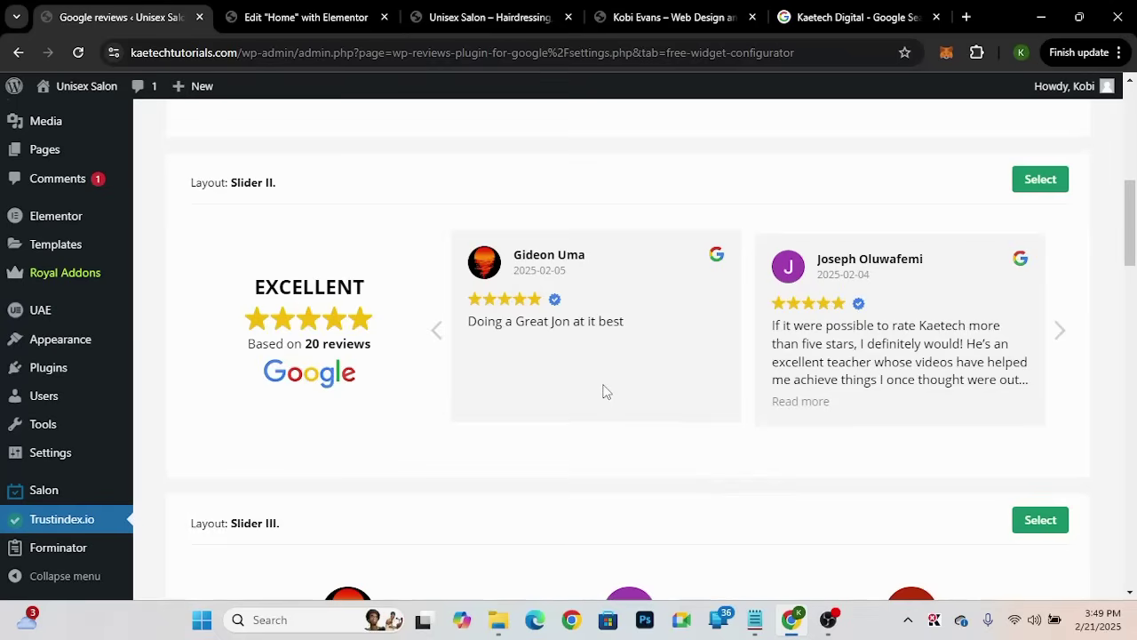
pyautogui.scroll(-1, 610, 450)
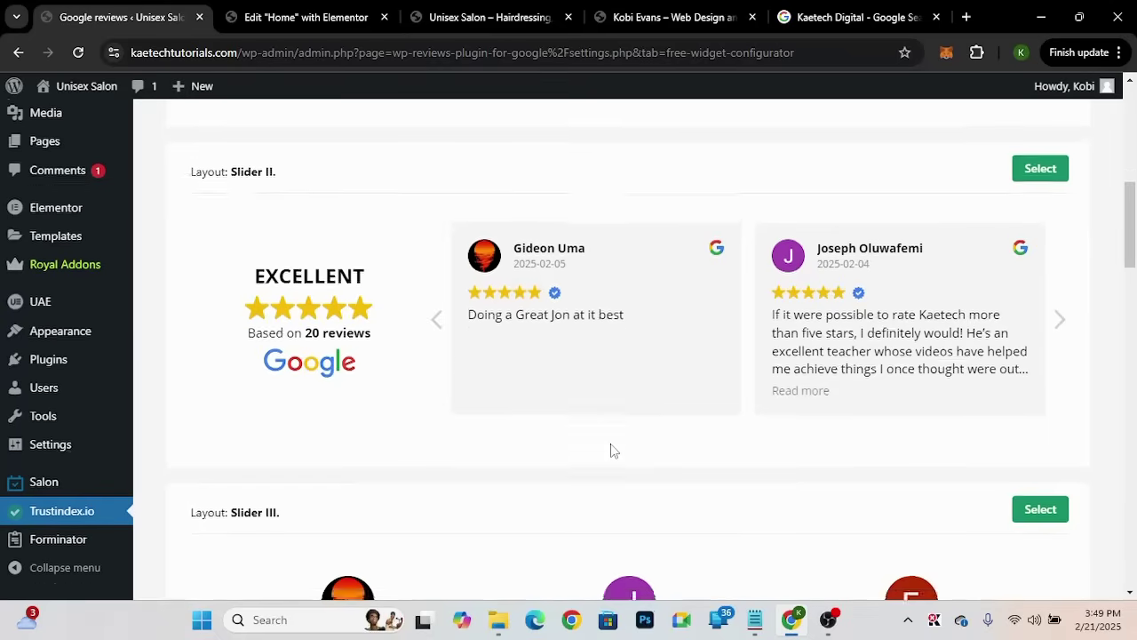
pyautogui.scroll(-9, 611, 451)
pyautogui.scroll(2, 611, 444)
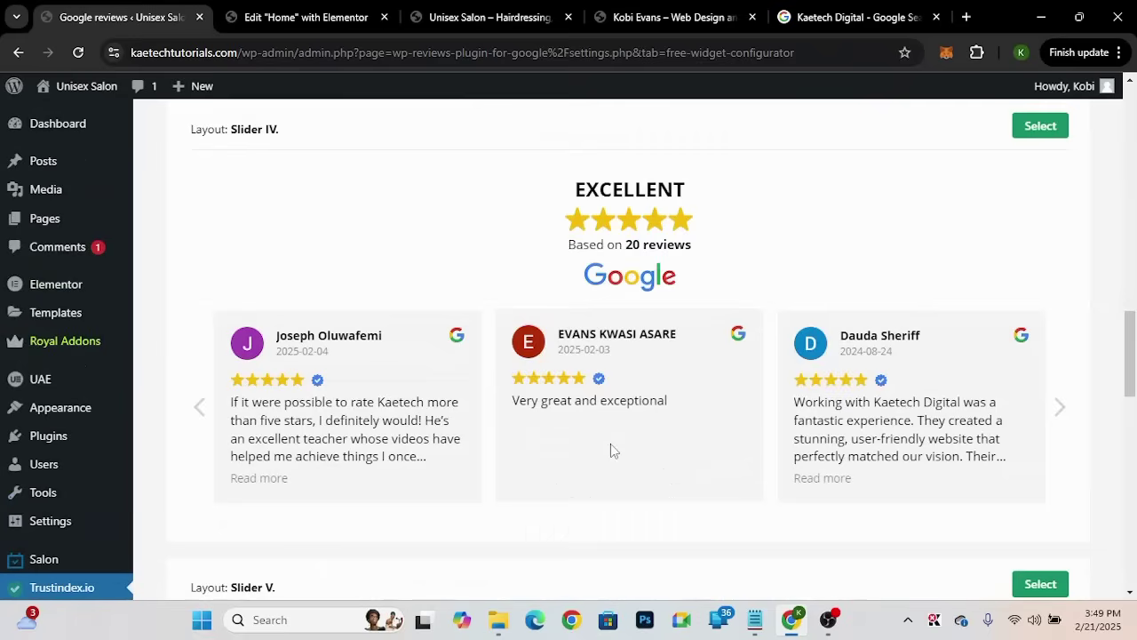
pyautogui.scroll(-3, 610, 450)
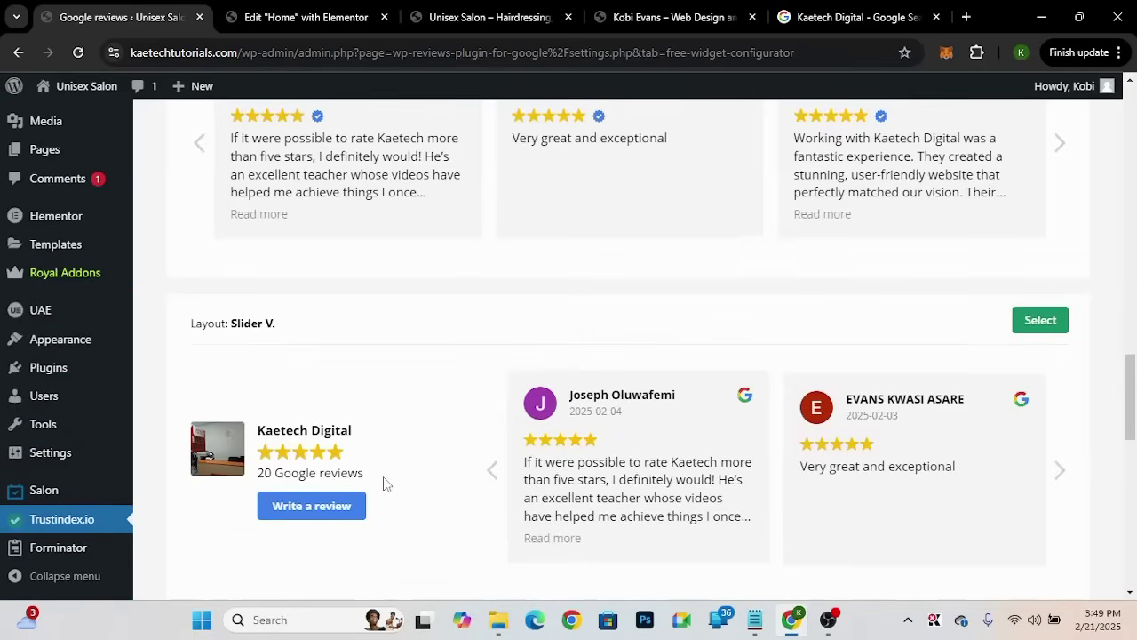
pyautogui.scroll(-4, 563, 438)
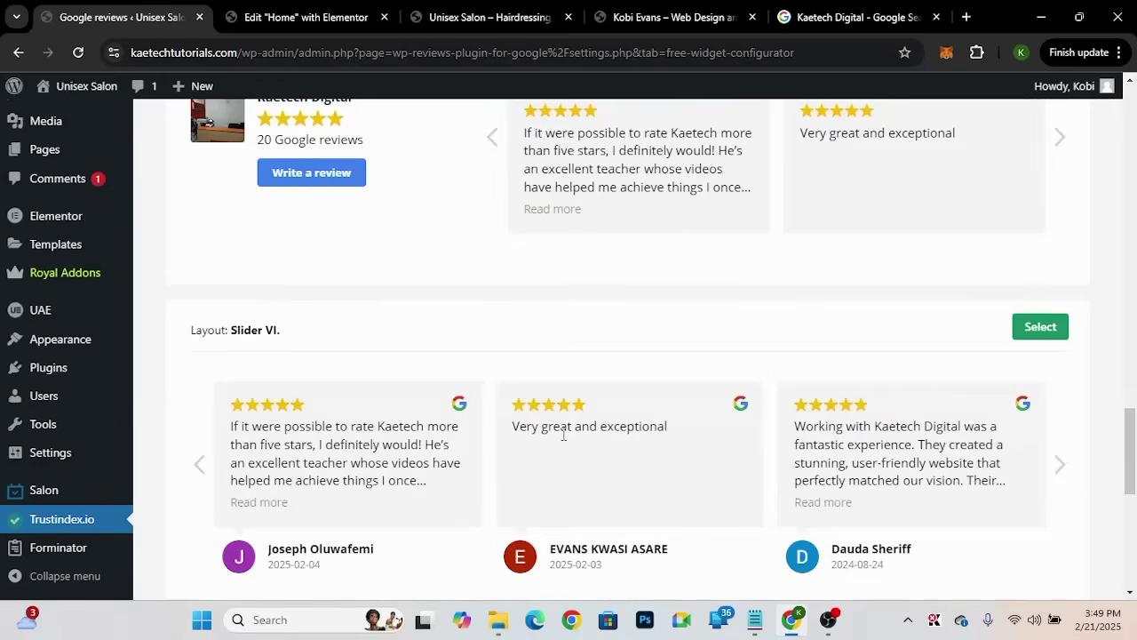
pyautogui.scroll(8, 563, 435)
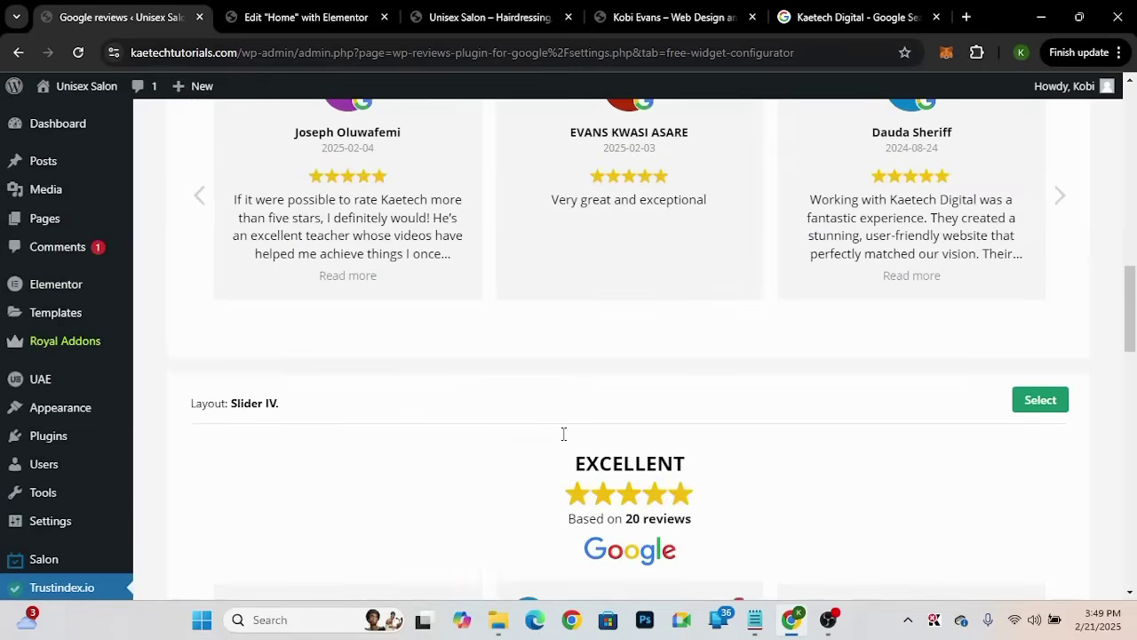
pyautogui.scroll(7, 564, 435)
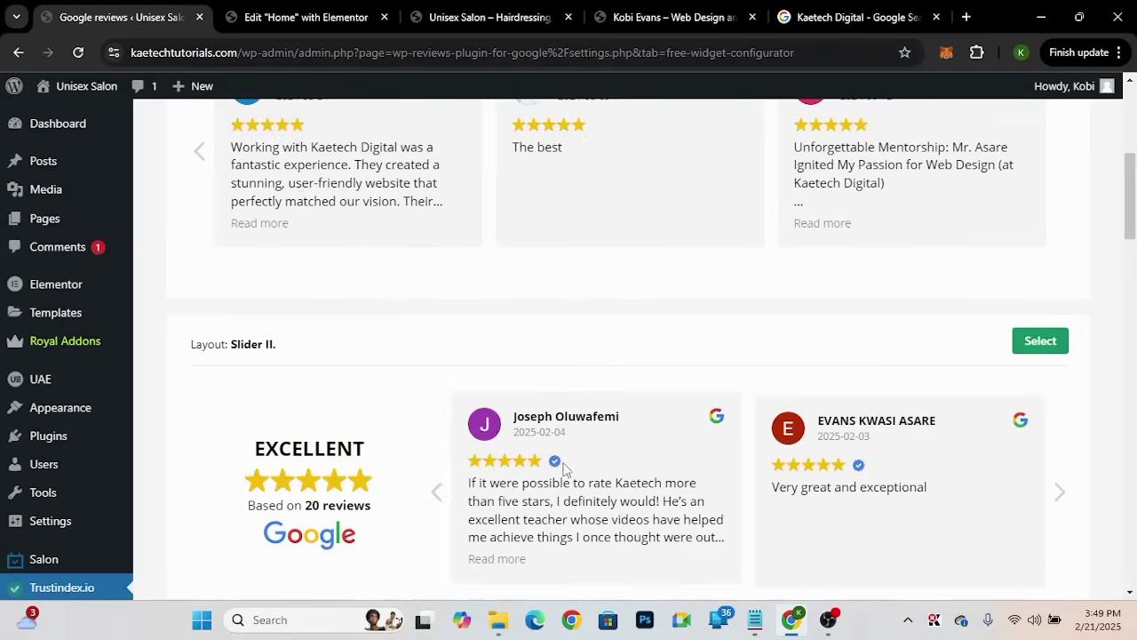
pyautogui.click(1056, 341)
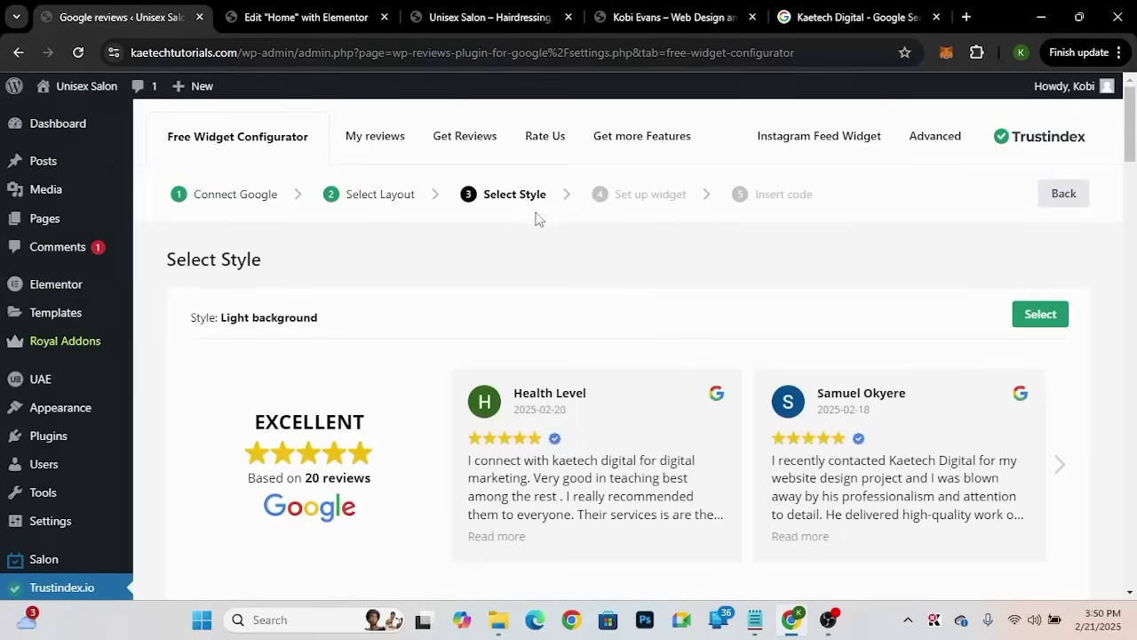
# Step: Select the Dark background style for the Slider II reviews widget
pyautogui.scroll(-1, 662, 302)
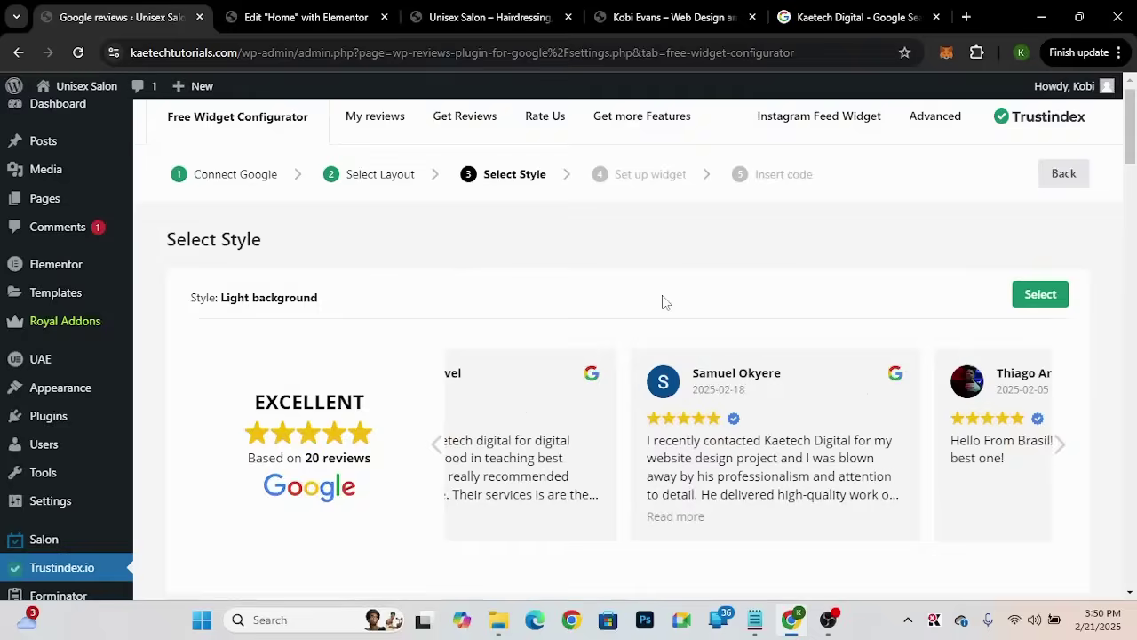
pyautogui.scroll(-2, 662, 302)
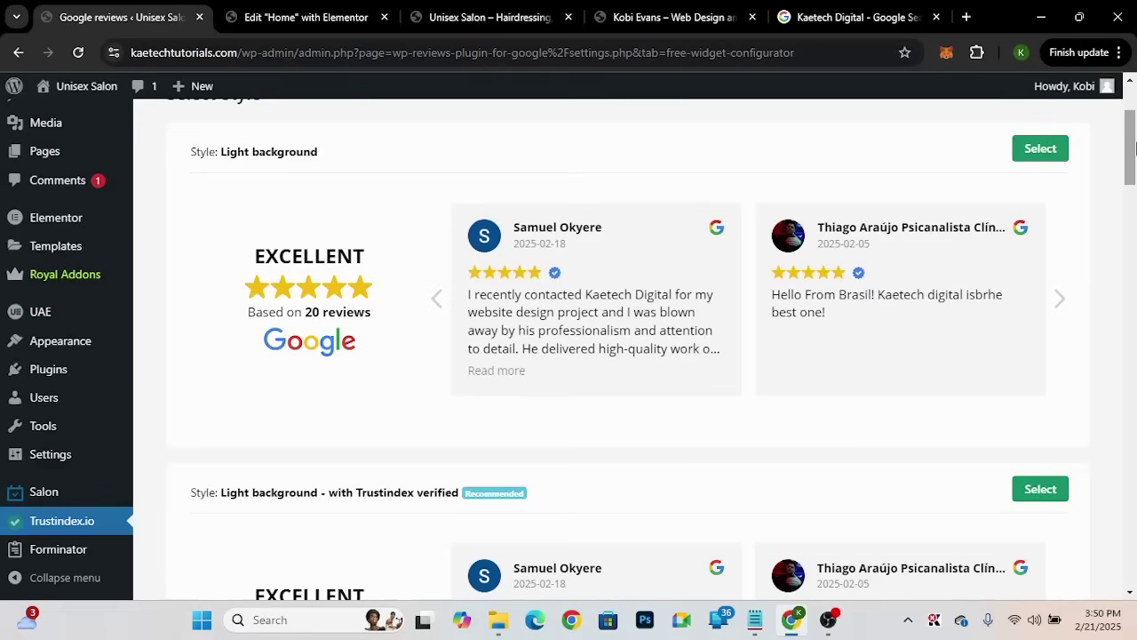
pyautogui.moveTo(1132, 147); pyautogui.dragTo(1124, 500)
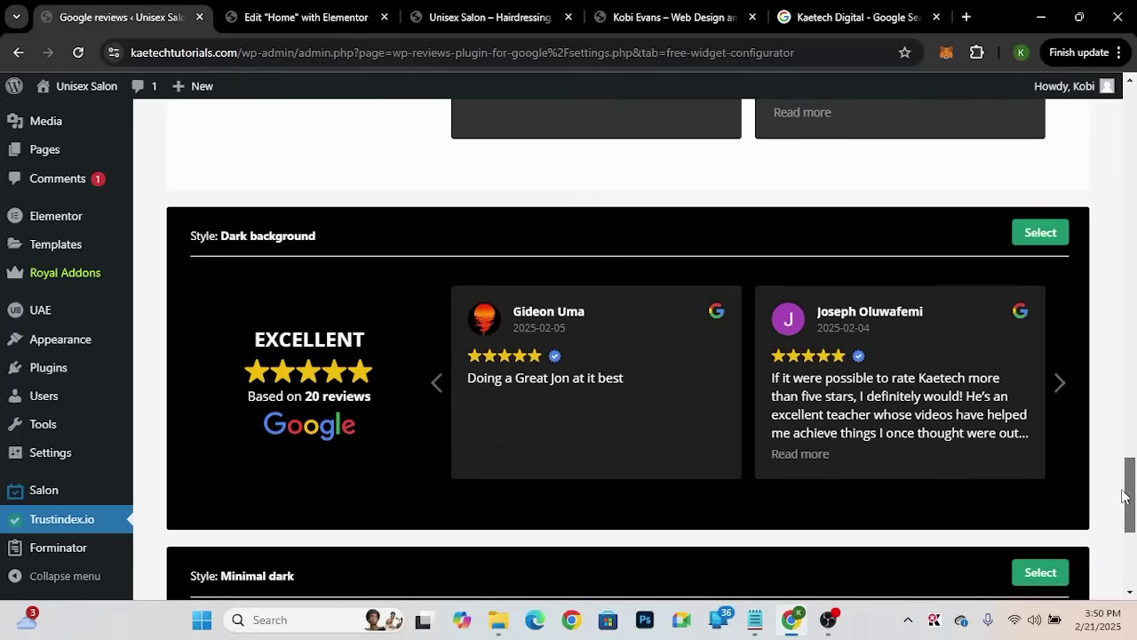
pyautogui.click(1035, 232)
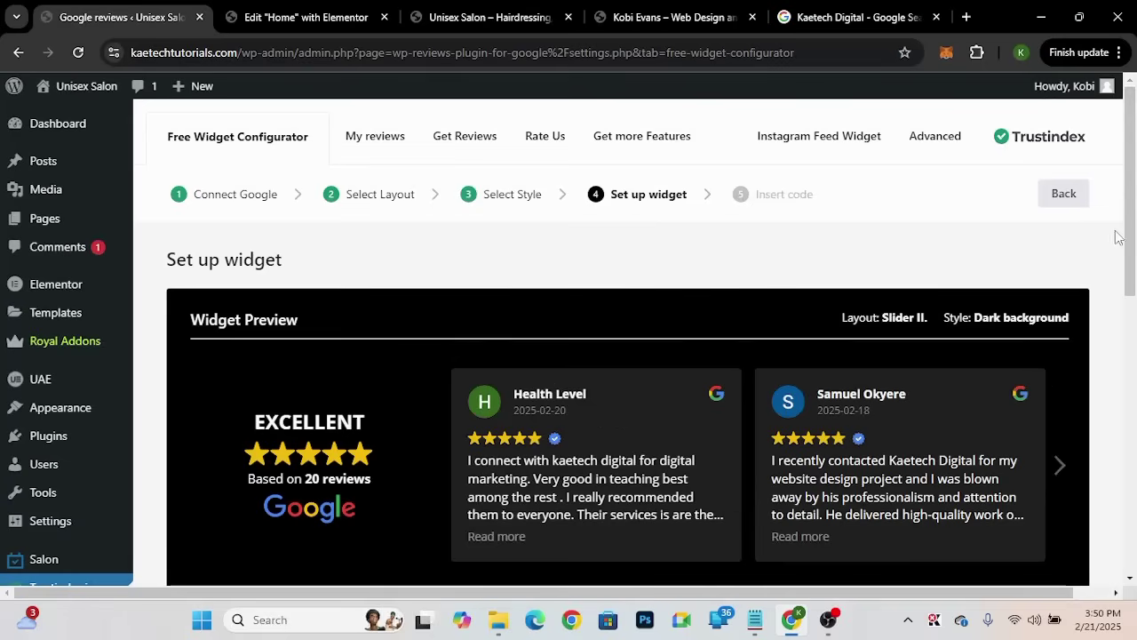
# Step: Go through the widget settings, leave the ratings filter on Show all, and save them to get the code
pyautogui.moveTo(1134, 227); pyautogui.dragTo(1125, 436)
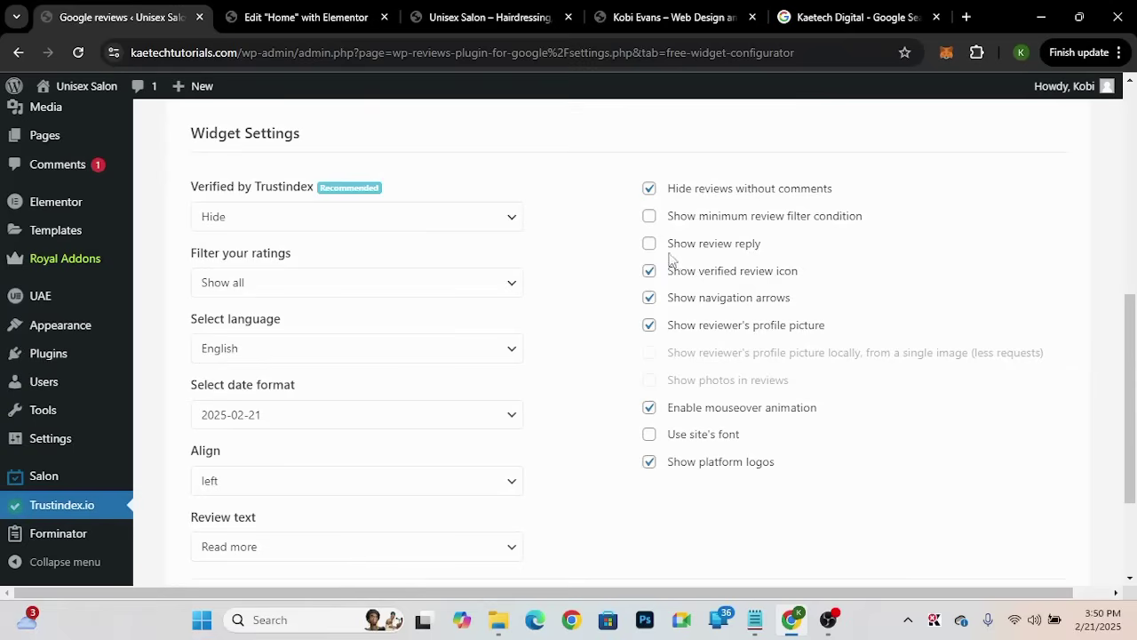
pyautogui.scroll(-2, 597, 459)
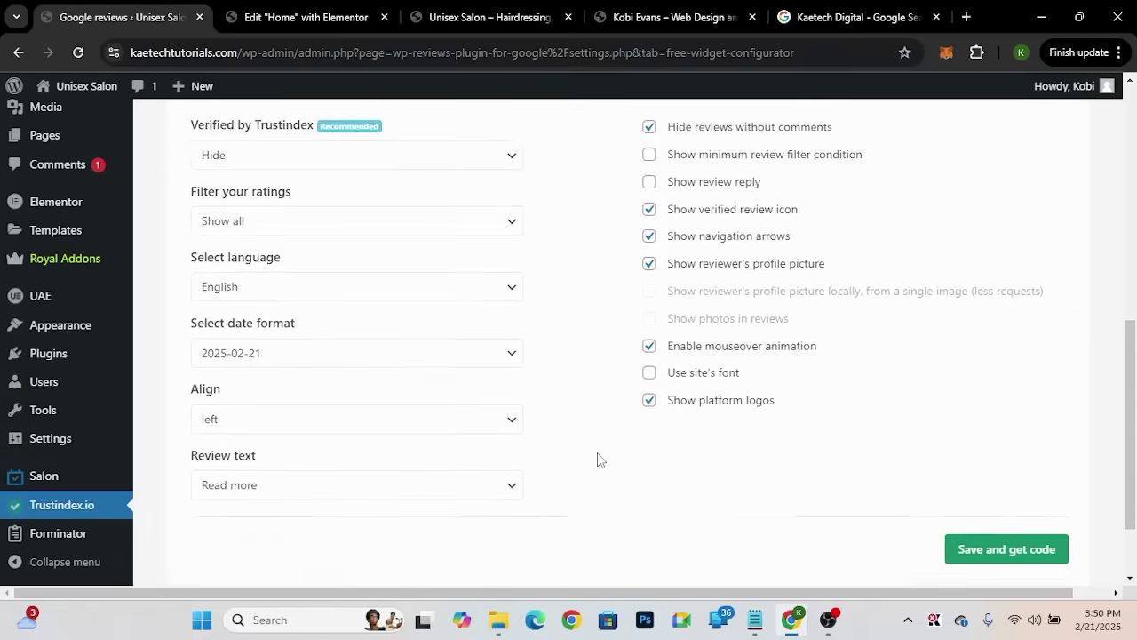
pyautogui.scroll(1, 597, 459)
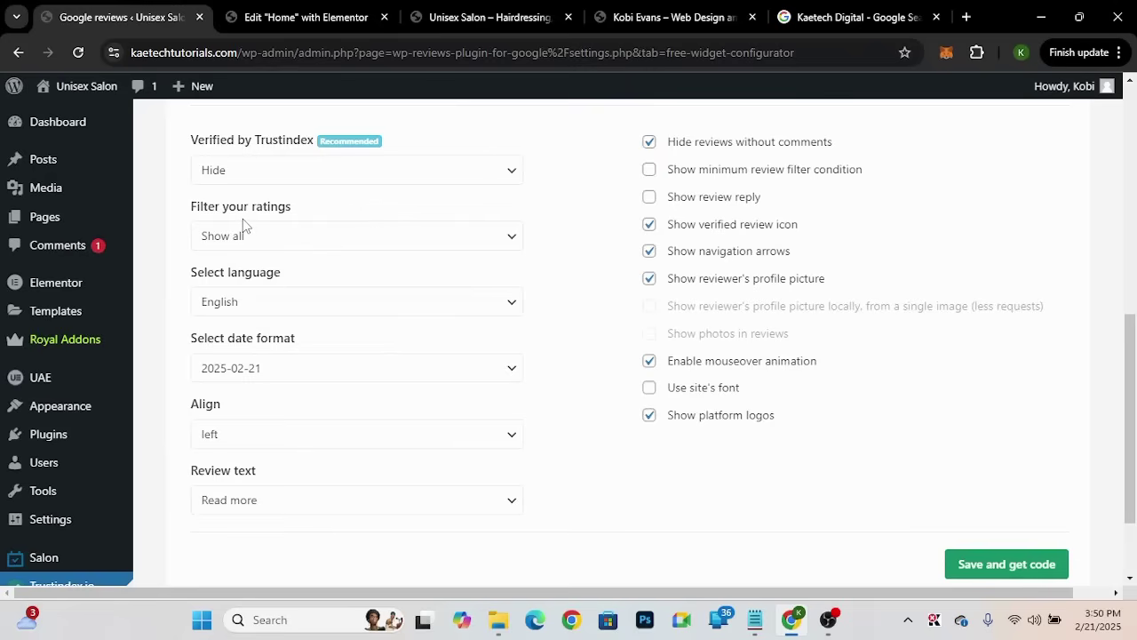
pyautogui.click(381, 240)
pyautogui.click(356, 235)
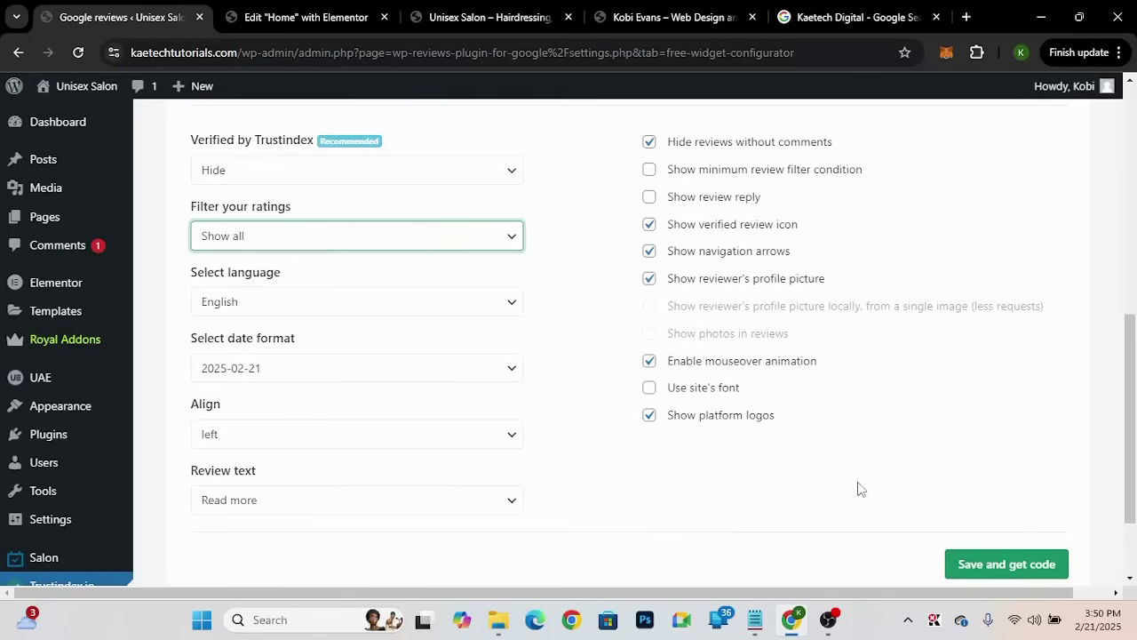
pyautogui.click(997, 565)
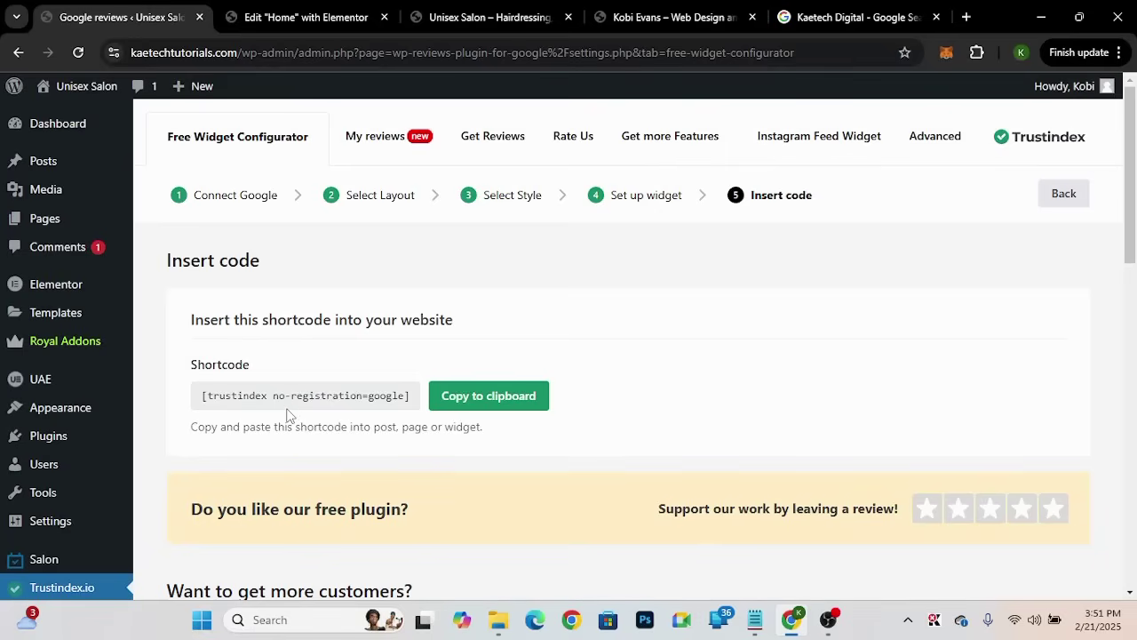
# Step: Copy the Trustindex shortcode [trustindex no-registration=google], insert it with a Shortcode widget in the empty container under "What Our Clients Say", and publish the page
pyautogui.click(480, 401)
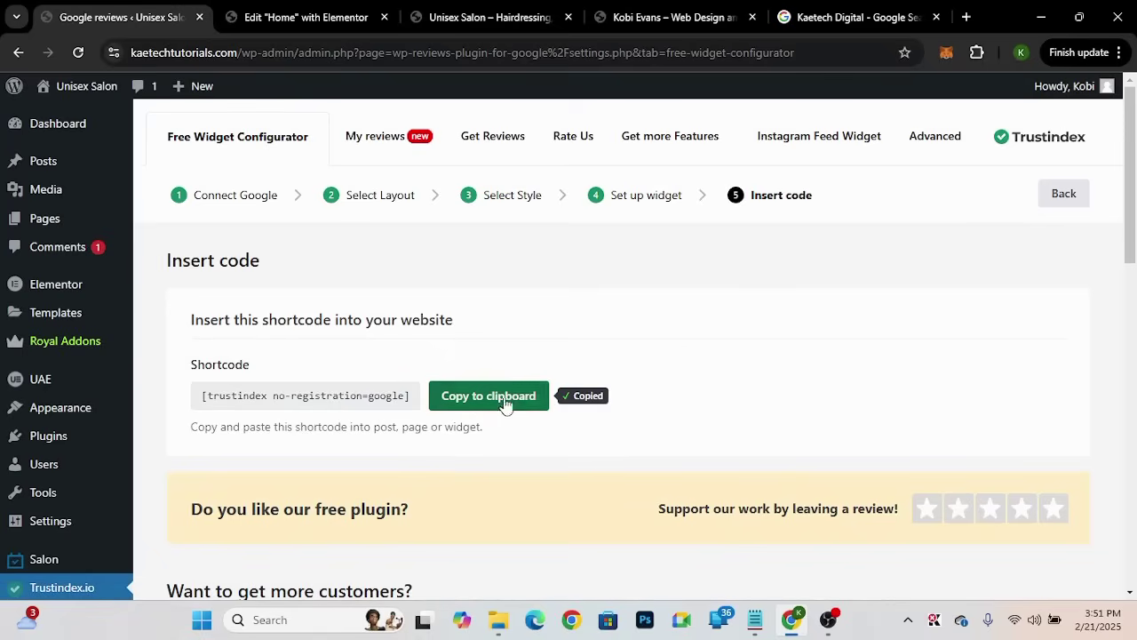
pyautogui.click(334, 22)
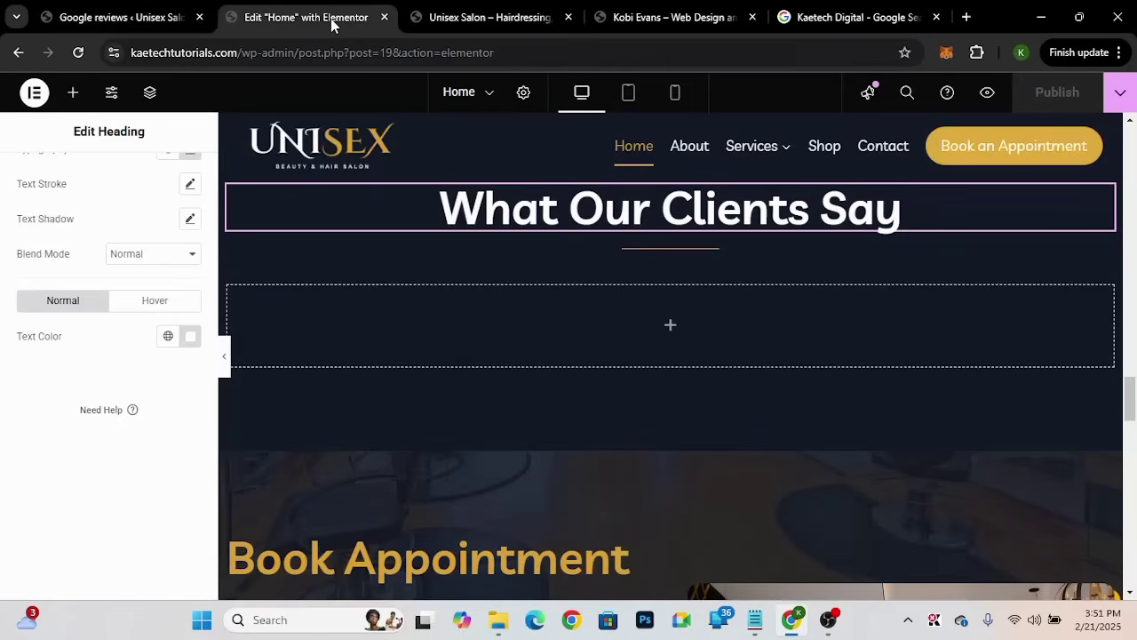
pyautogui.click(669, 327)
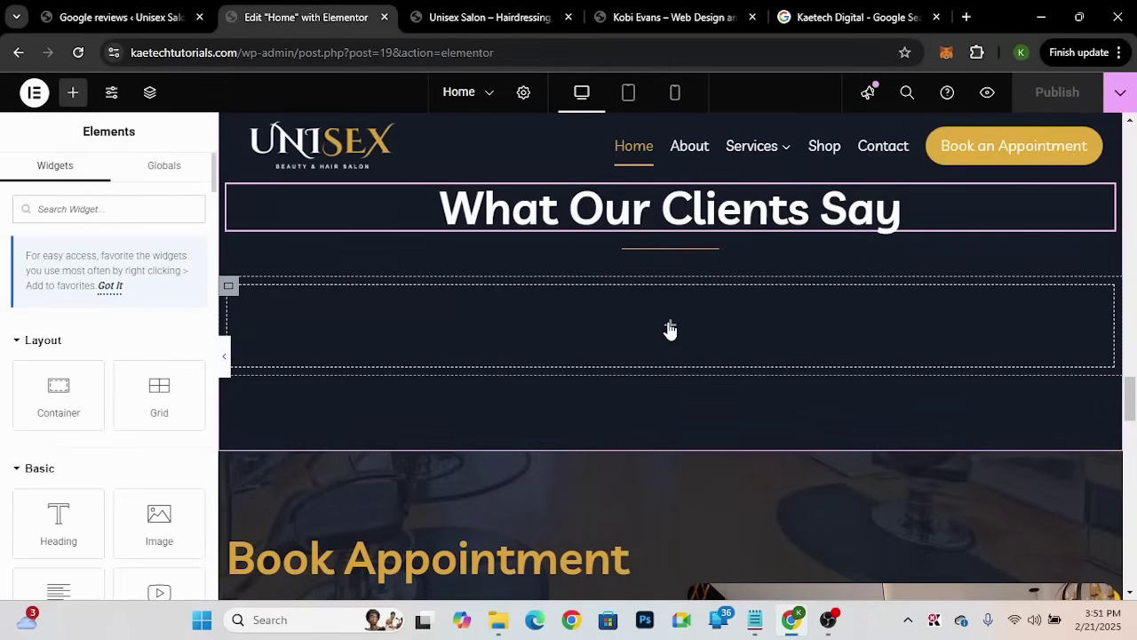
pyautogui.write('short')
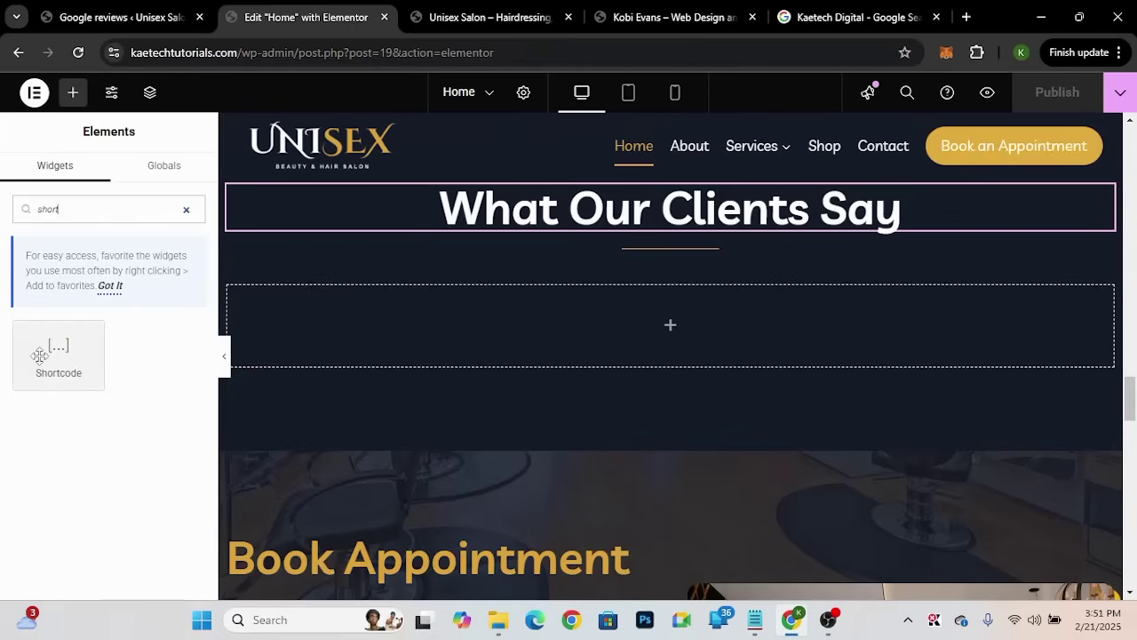
pyautogui.moveTo(58, 351); pyautogui.dragTo(475, 327)
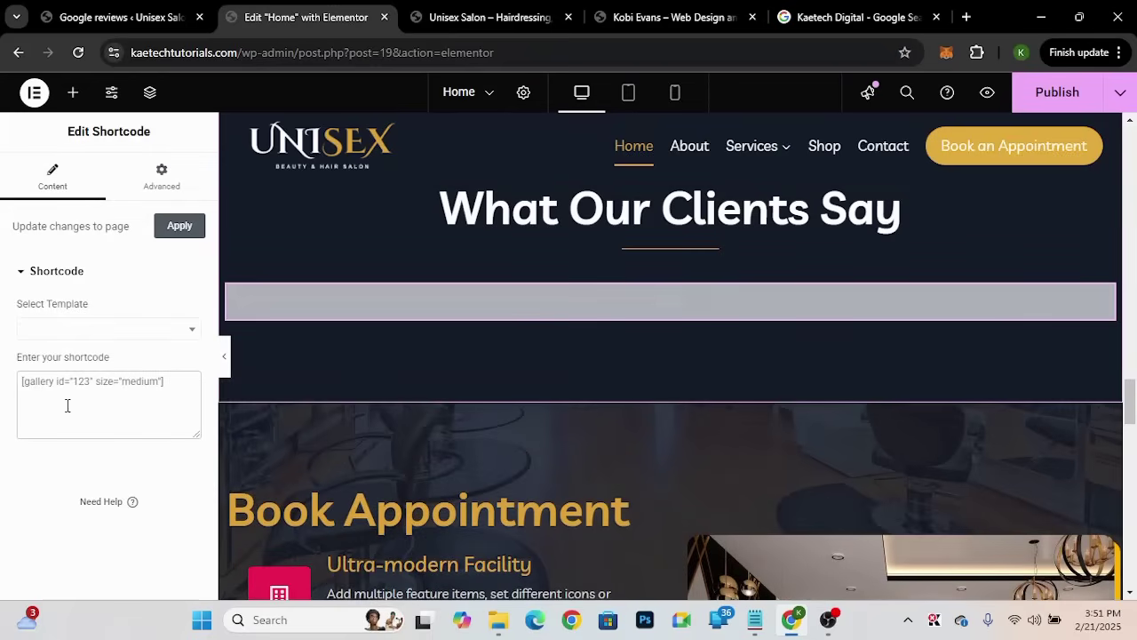
pyautogui.hotkey('ctrl', 'v')
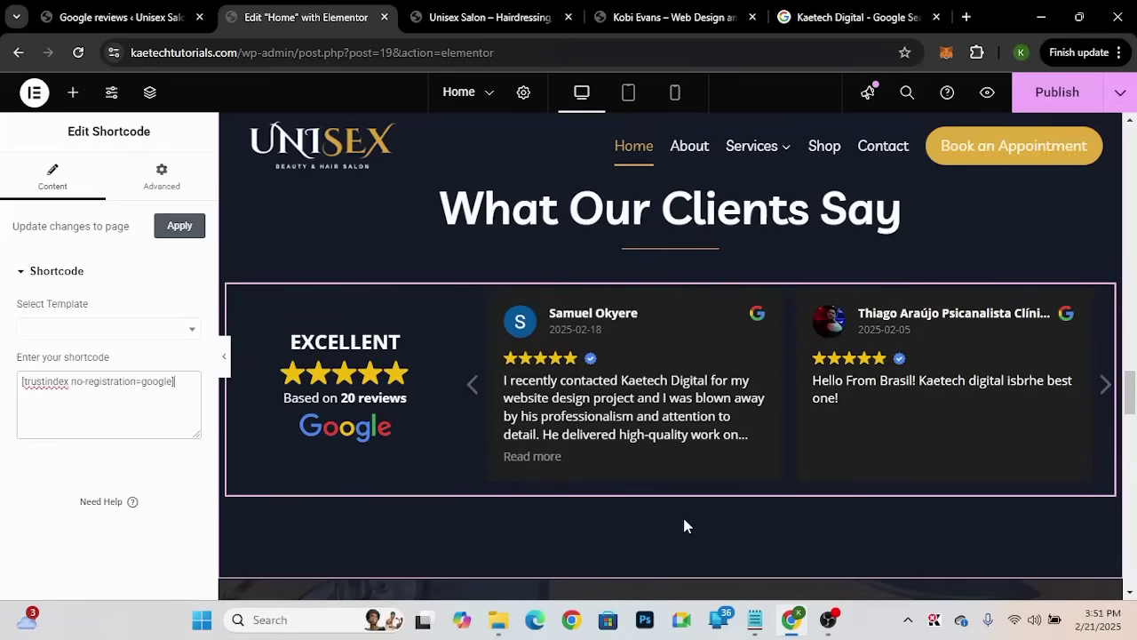
pyautogui.click(1058, 92)
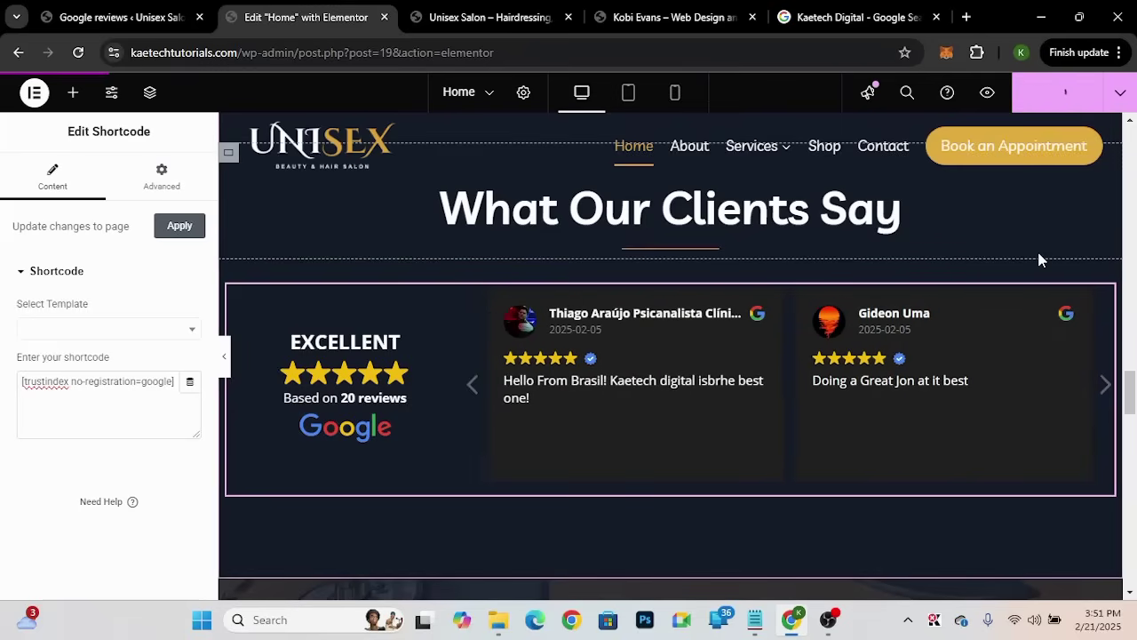
# Step: Reload the live Unisex Salon home page and check the testimonials section, cycling the Google reviews slider forward and back
pyautogui.click(487, 22)
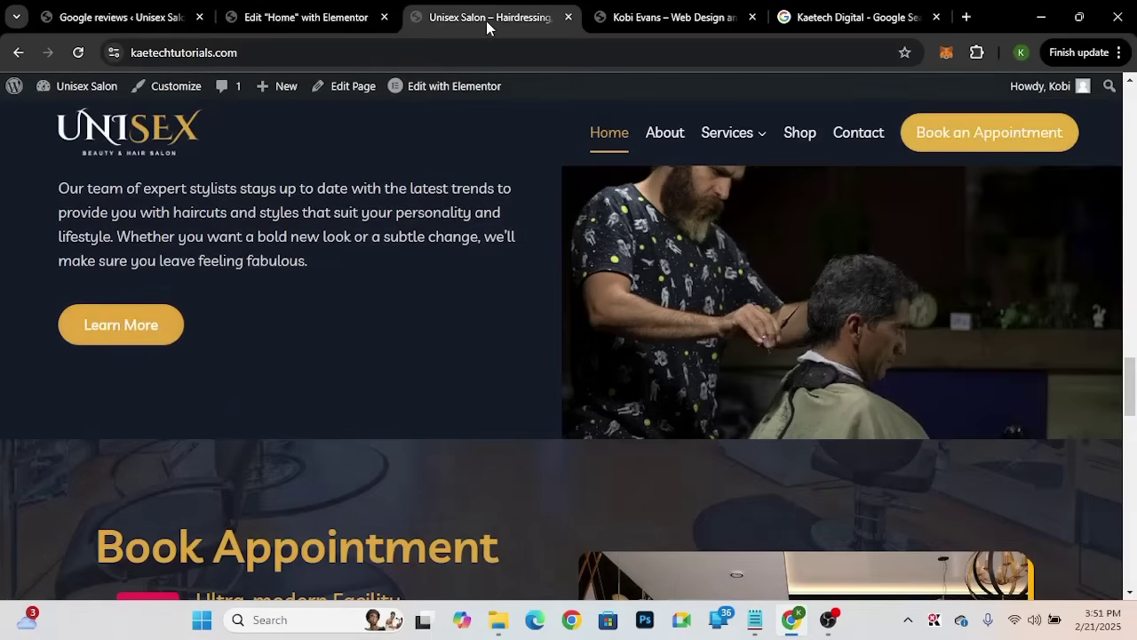
pyautogui.click(78, 53)
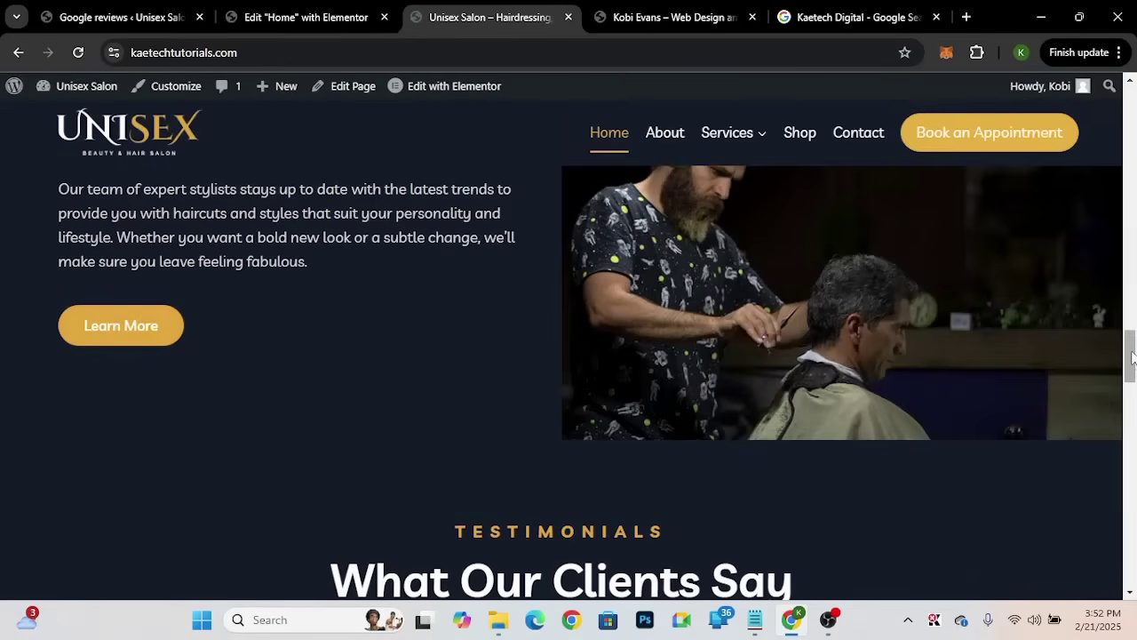
pyautogui.scroll(-4, 1128, 390)
pyautogui.scroll(-1, 1131, 400)
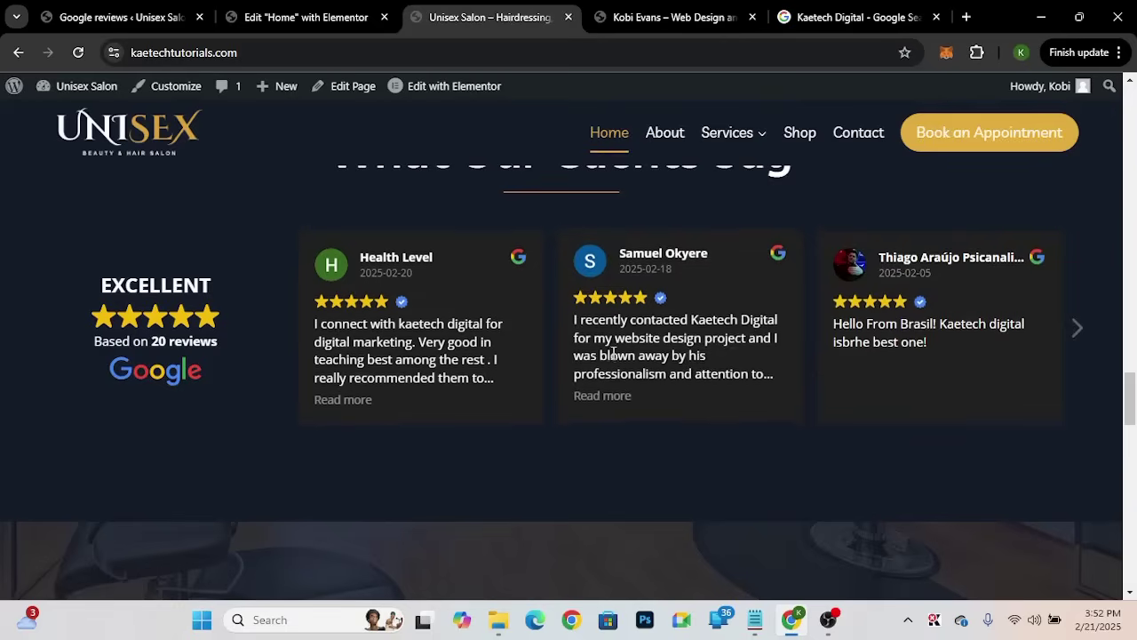
pyautogui.click(1080, 333)
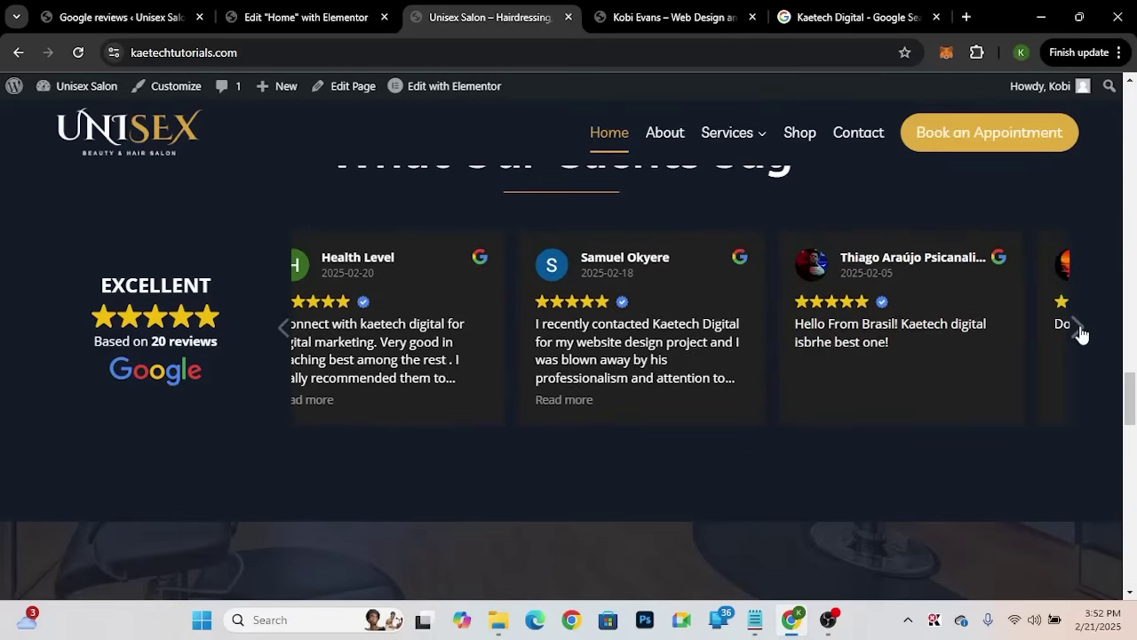
pyautogui.click(1080, 333)
pyautogui.click(1079, 331)
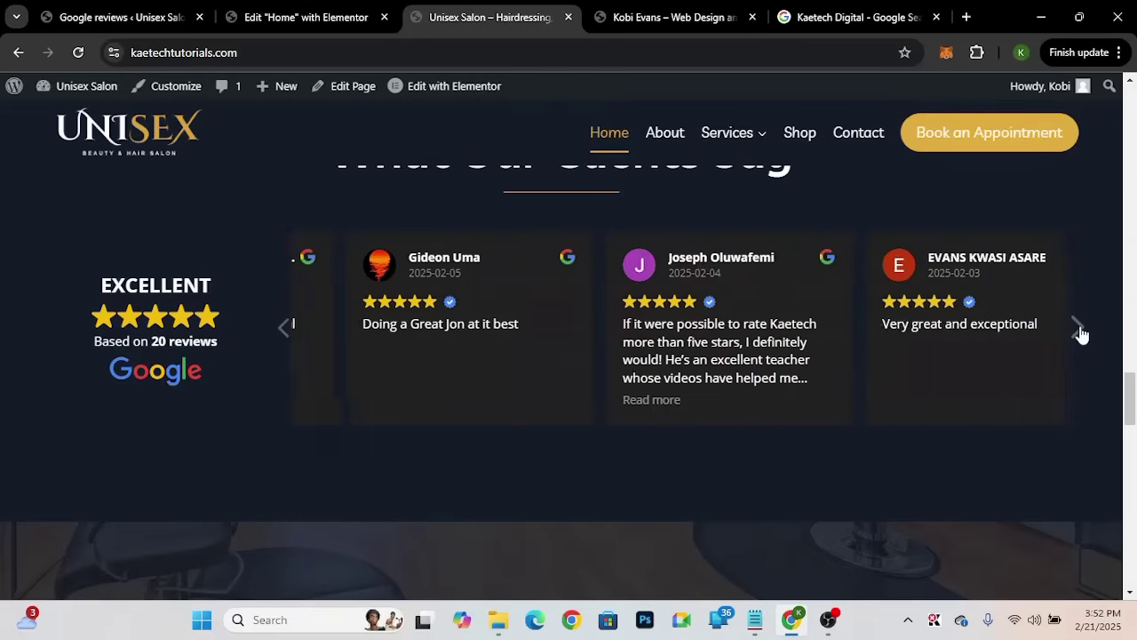
pyautogui.click(1078, 331)
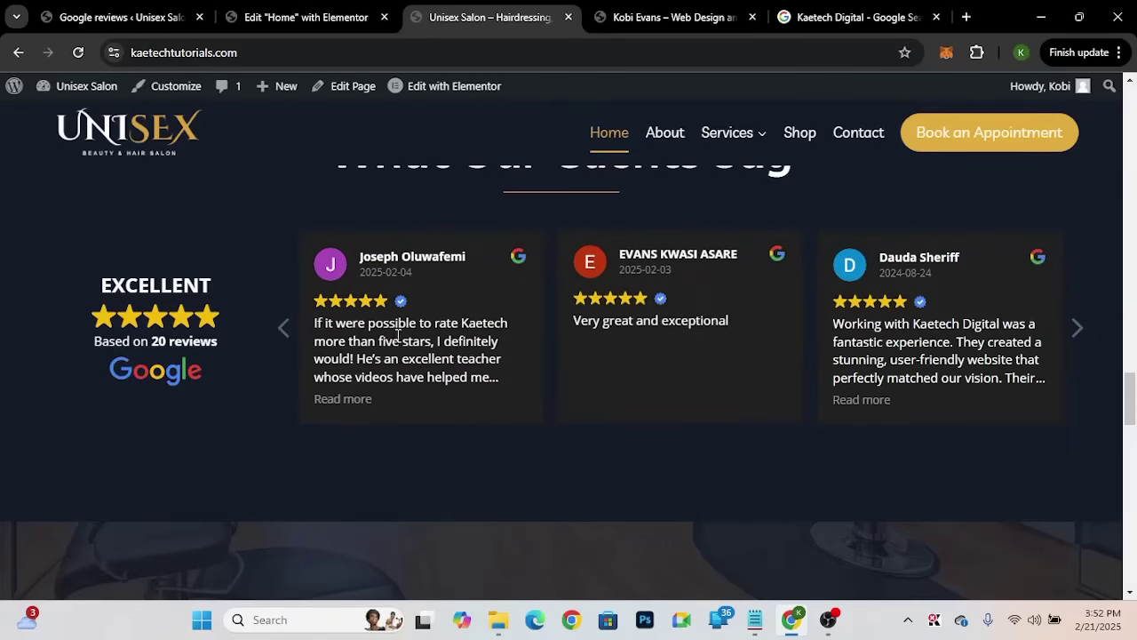
pyautogui.click(287, 345)
pyautogui.click(287, 345)
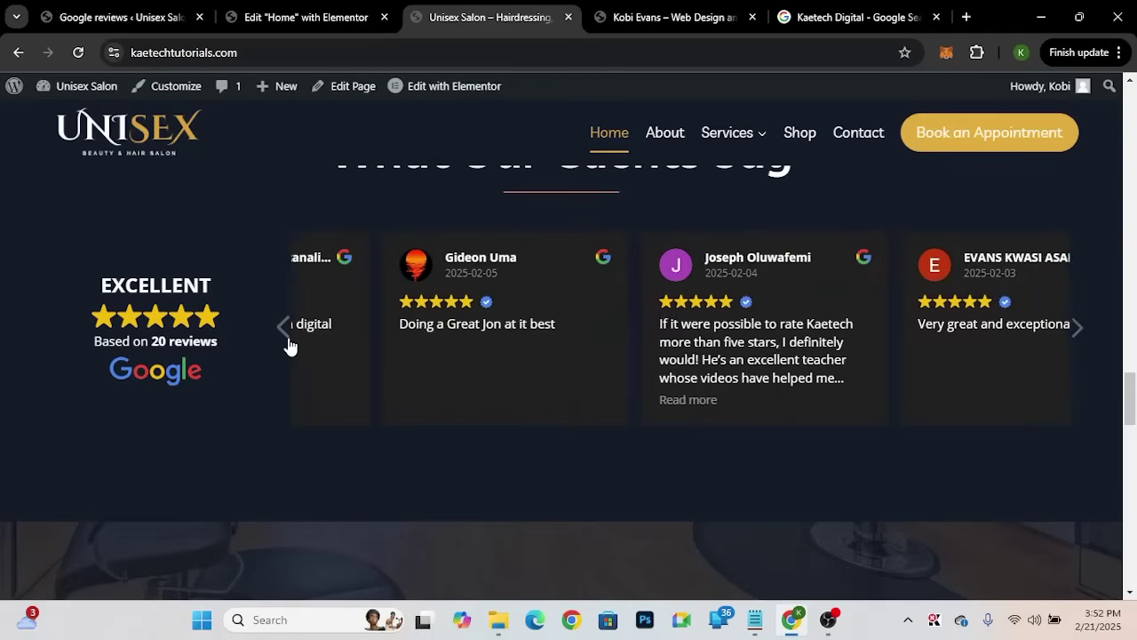
pyautogui.click(287, 344)
pyautogui.click(287, 344)
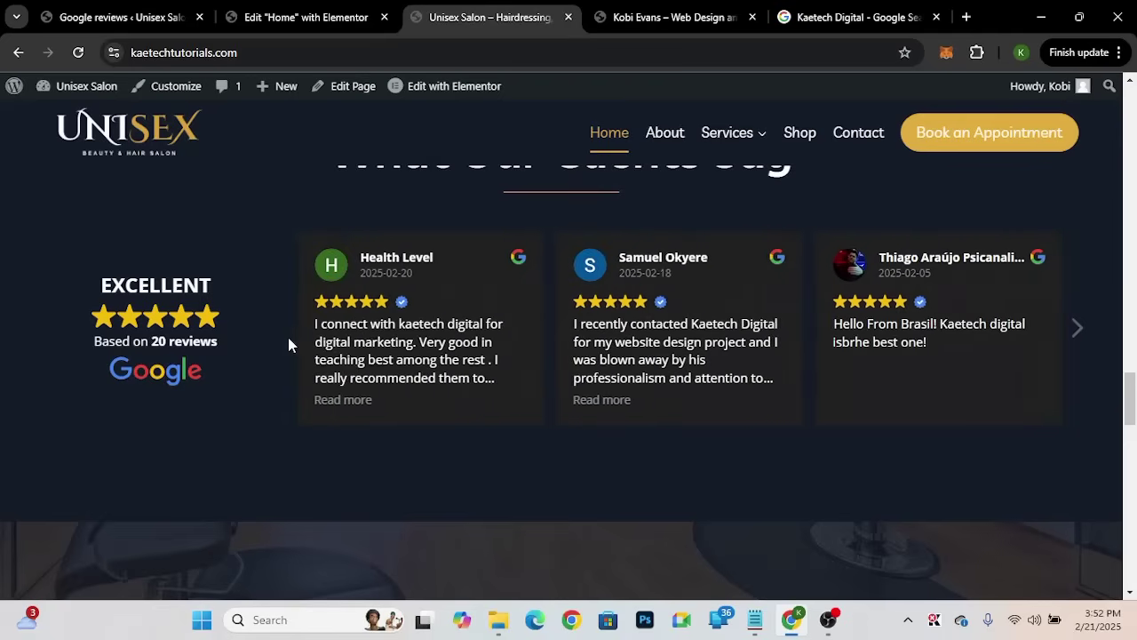